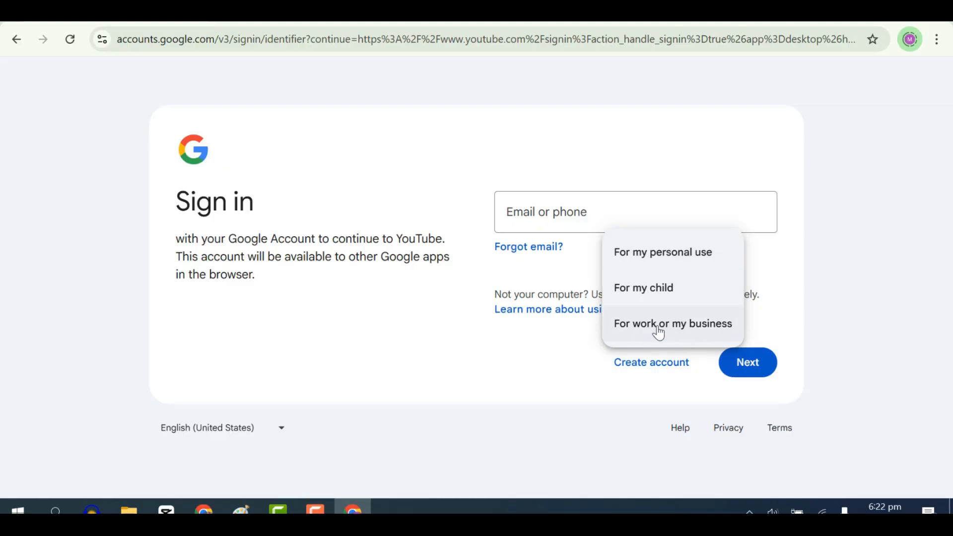
Create a Google Account for personal use, choosing the first suggested Gmail address instead of an existing email, and accept the reviewed account info.
click(683, 257)
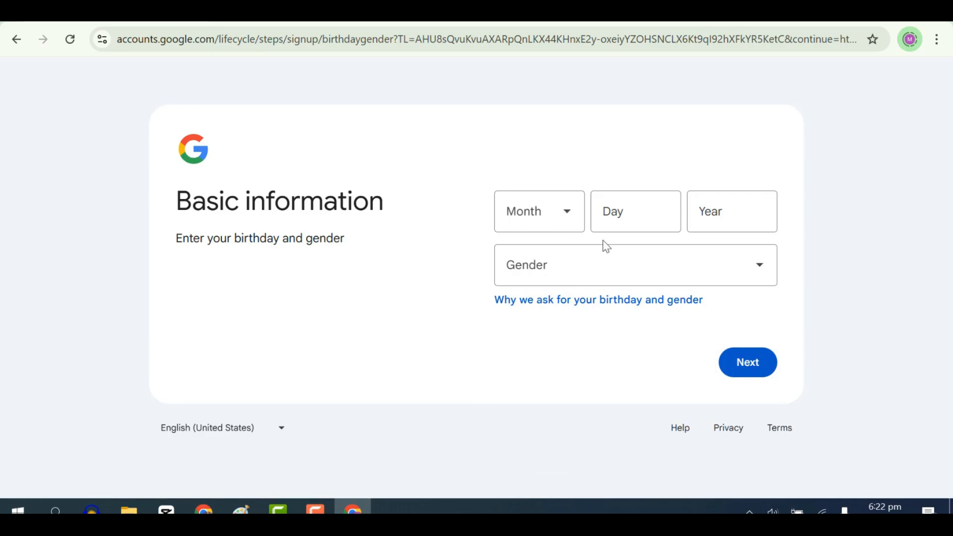
click(565, 217)
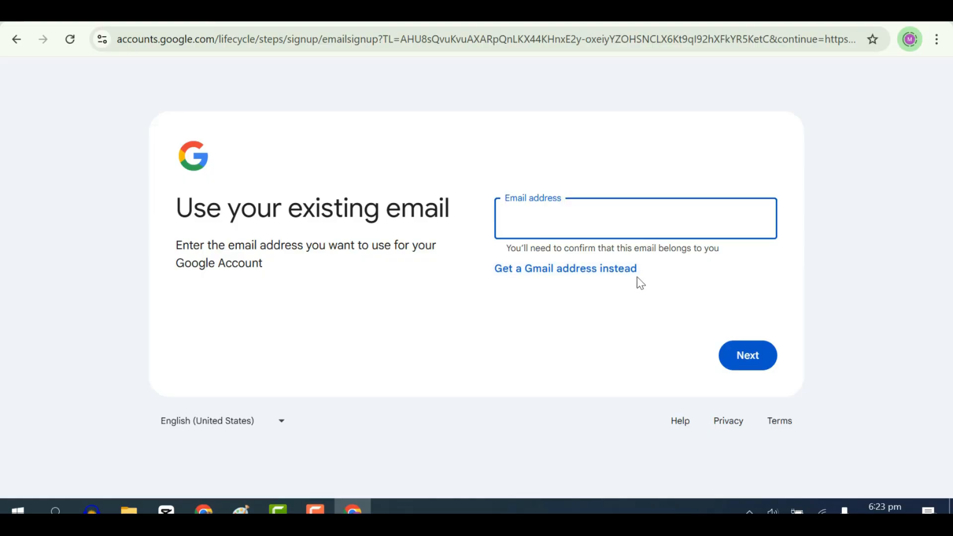
click(566, 270)
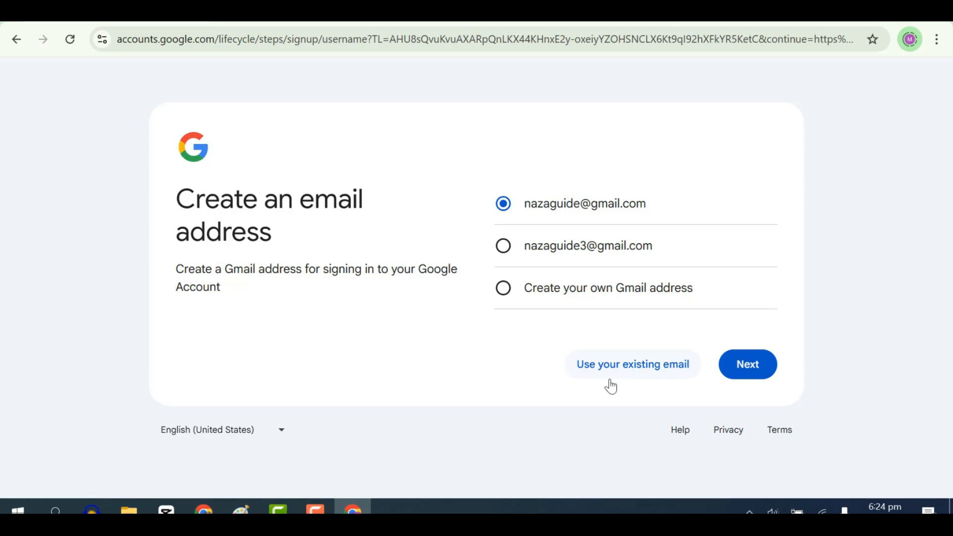
click(753, 375)
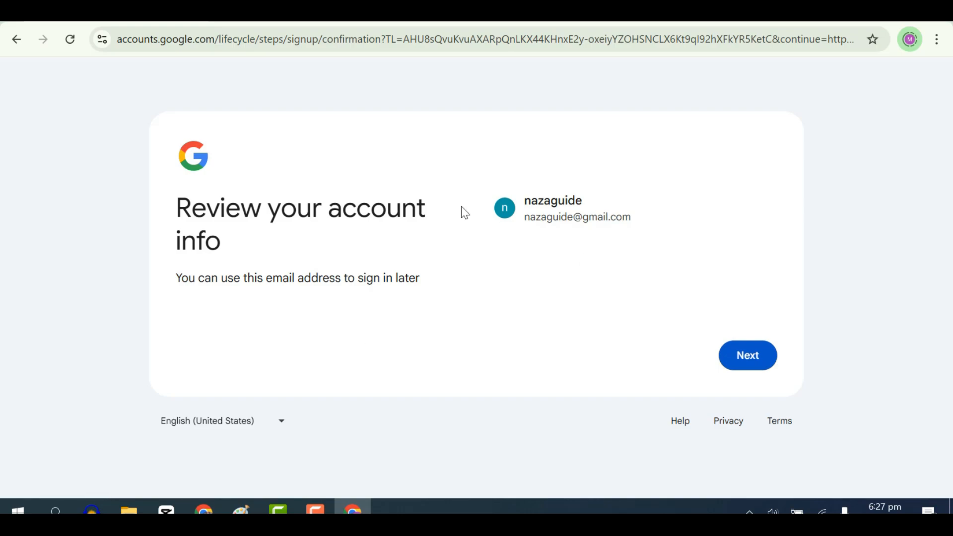
click(757, 358)
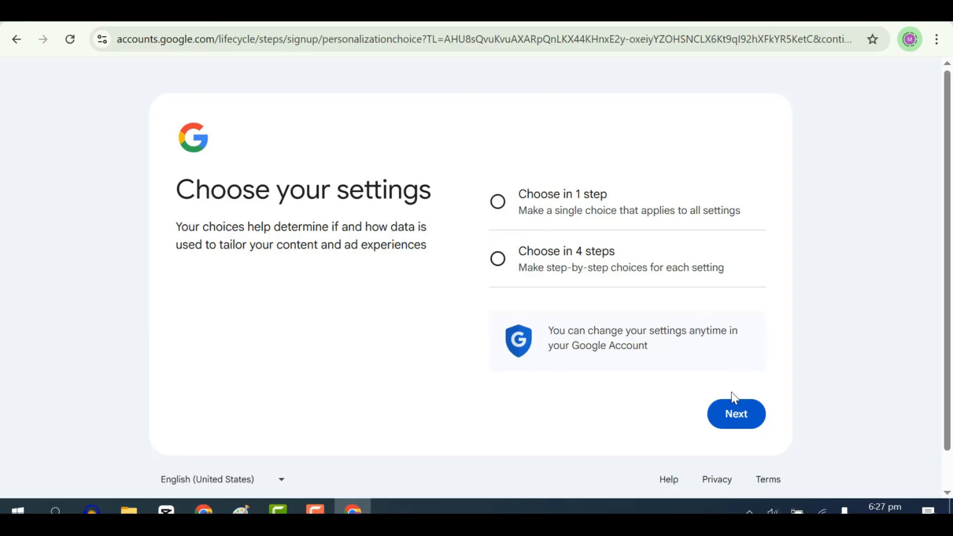
Choose the personalization settings in 1 step, accept all of them, and continue through the settings confirmation.
click(498, 202)
click(734, 421)
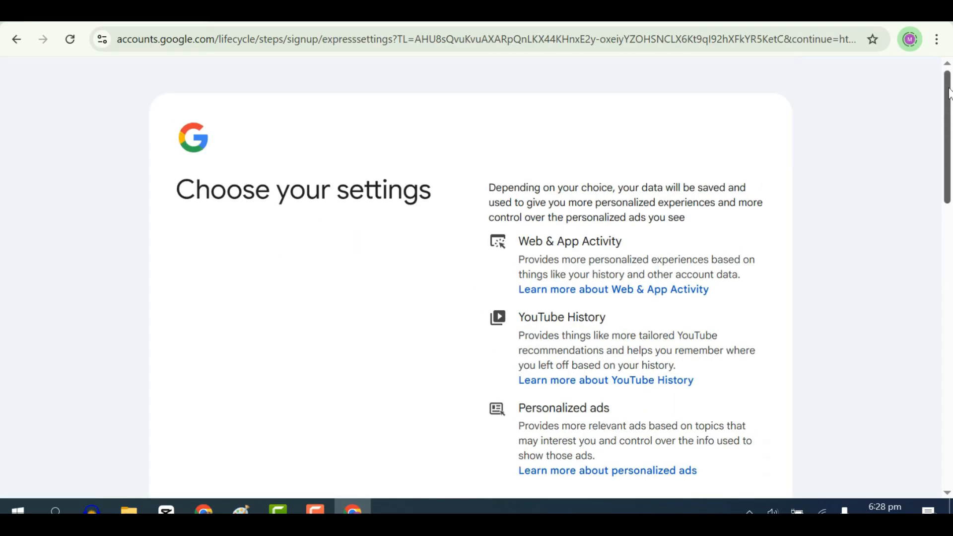
drag(948, 106, 875, 404)
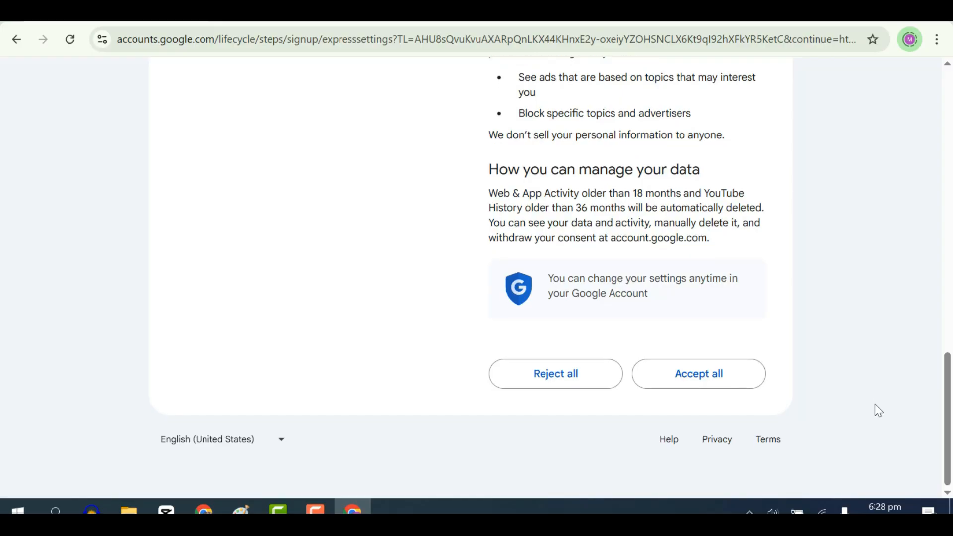
click(732, 377)
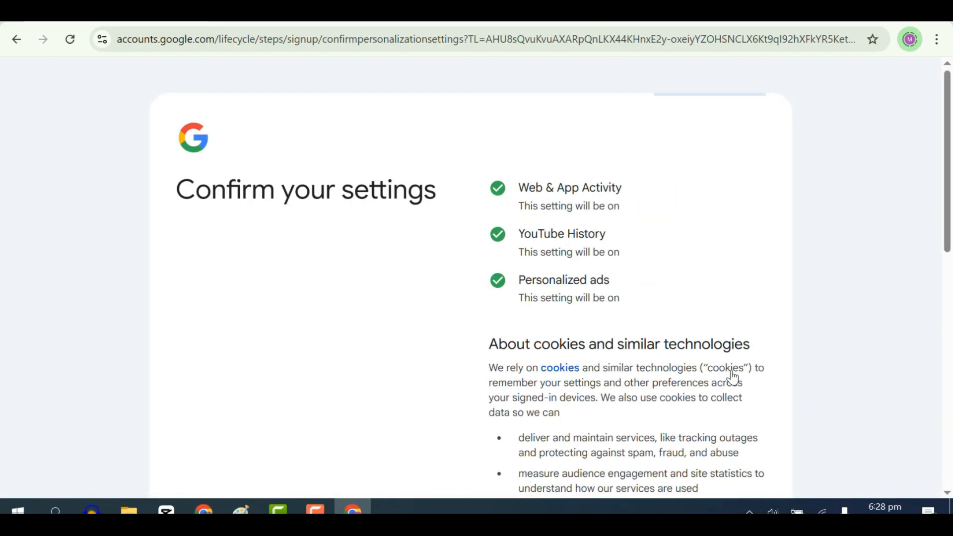
drag(946, 145, 940, 208)
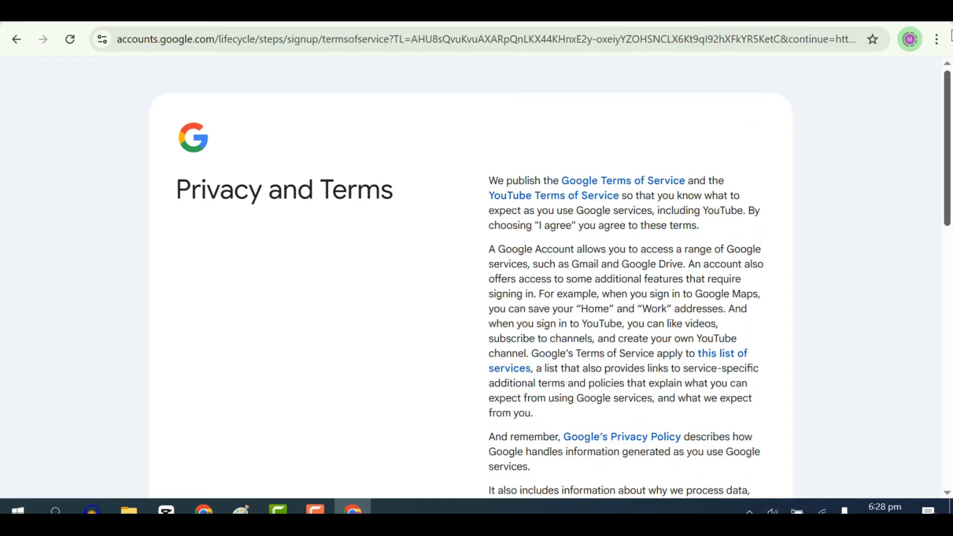
Agree to Google's Privacy and Terms and accept signing in to Chrome in a new profile for the new account.
scroll(896, 365, down, 15)
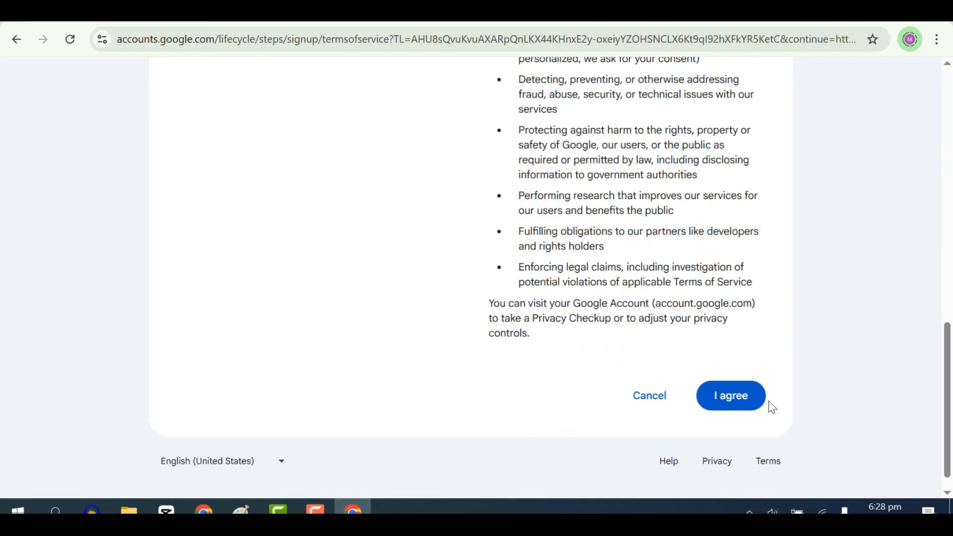
click(741, 397)
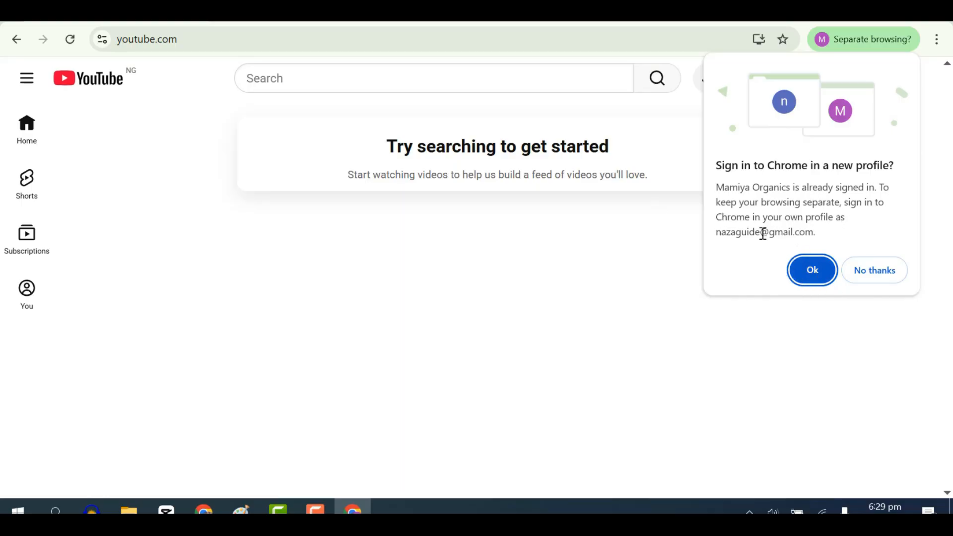
click(806, 272)
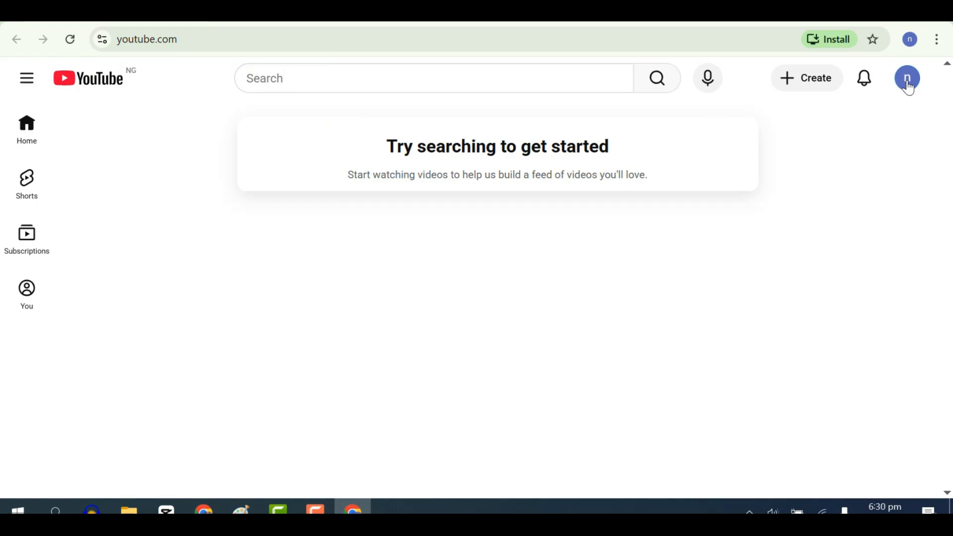
Start creating a YouTube channel for the signed-in account and place the cursor in its handle.
click(909, 85)
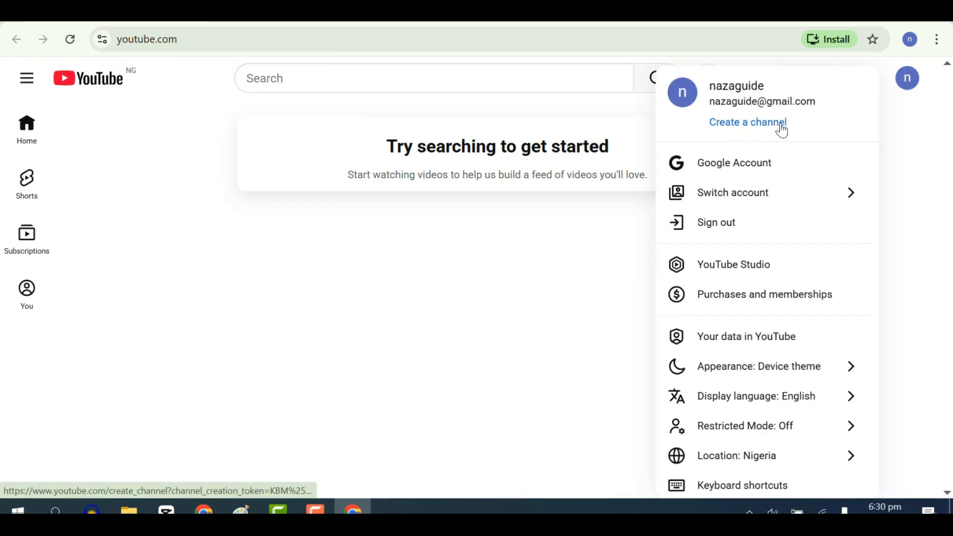
click(750, 126)
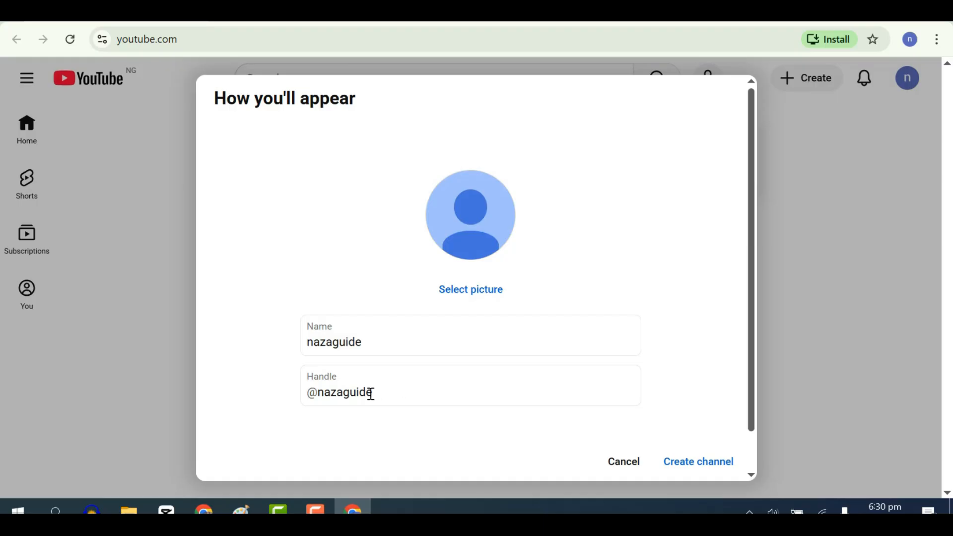
click(395, 397)
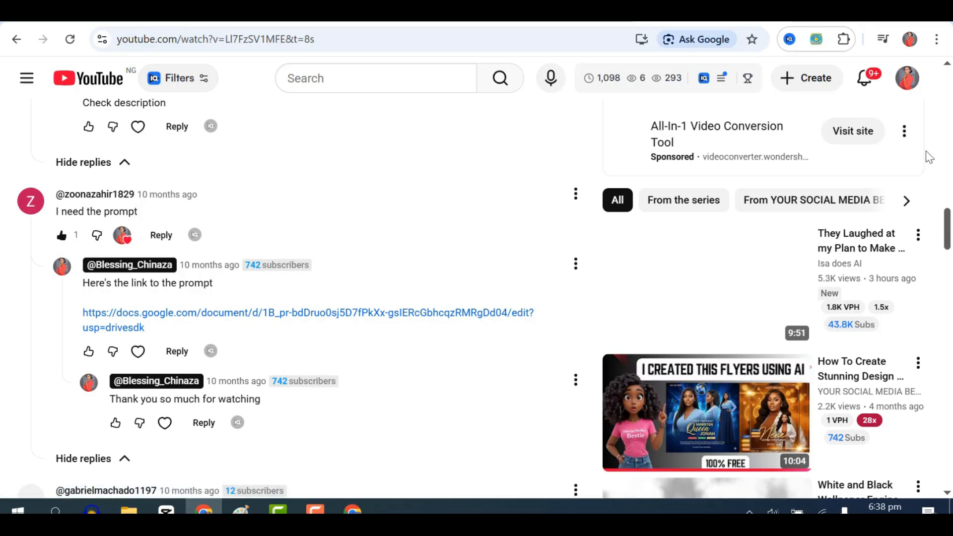
Look over the example video's page and the list of videos on the YOUR SOCIAL MEDIA BESTIE channel.
drag(947, 240, 948, 95)
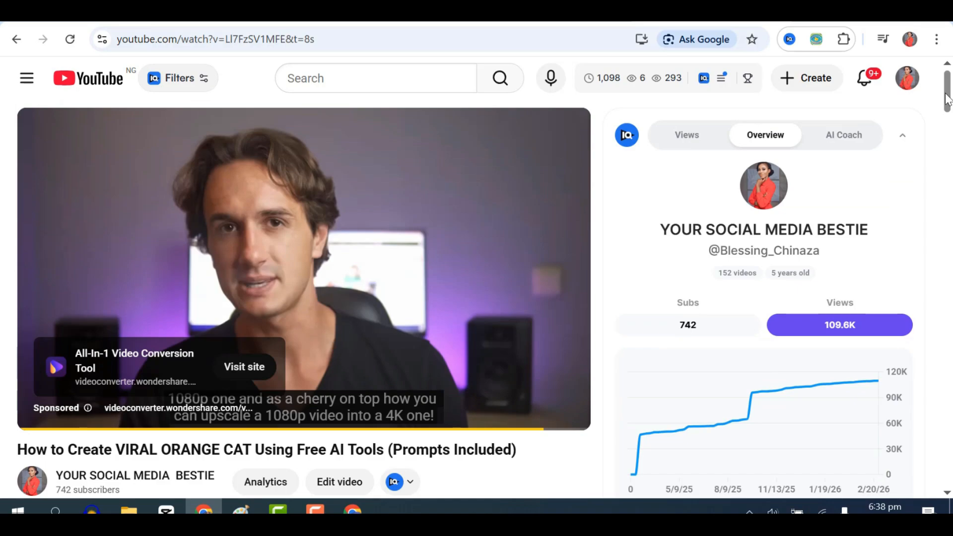
key(alt+Left)
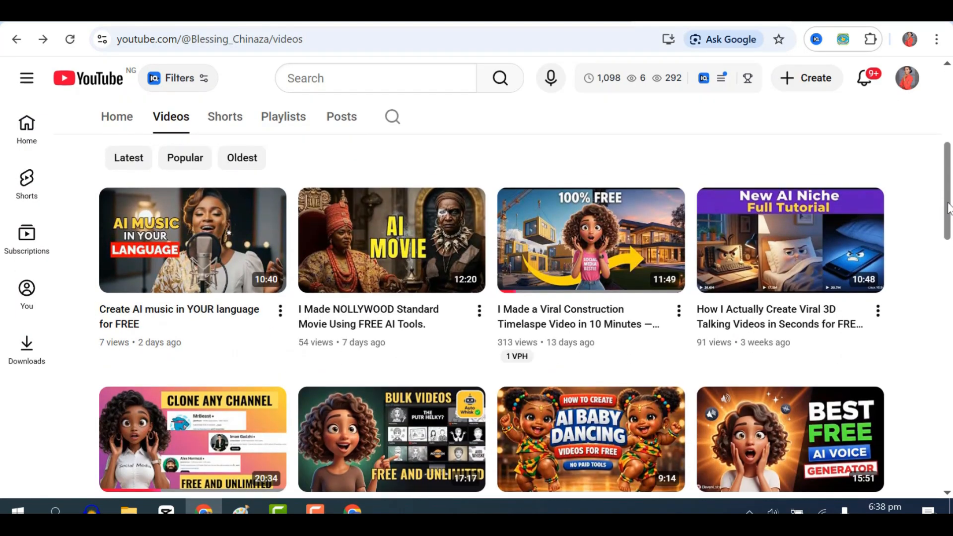
drag(948, 208, 937, 284)
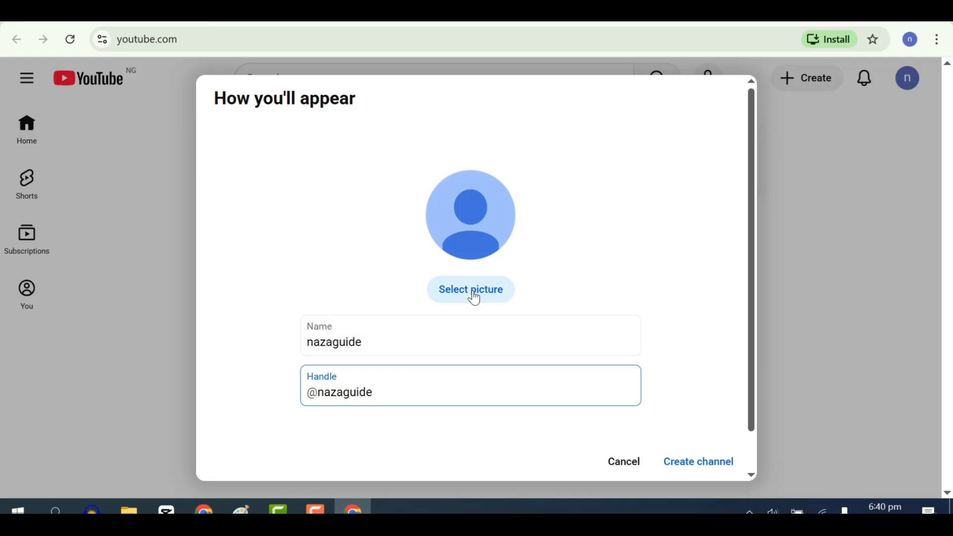
Set the portrait of the pink-haired woman, cropped around her face and upper body, as profile picture and create the channel.
click(486, 292)
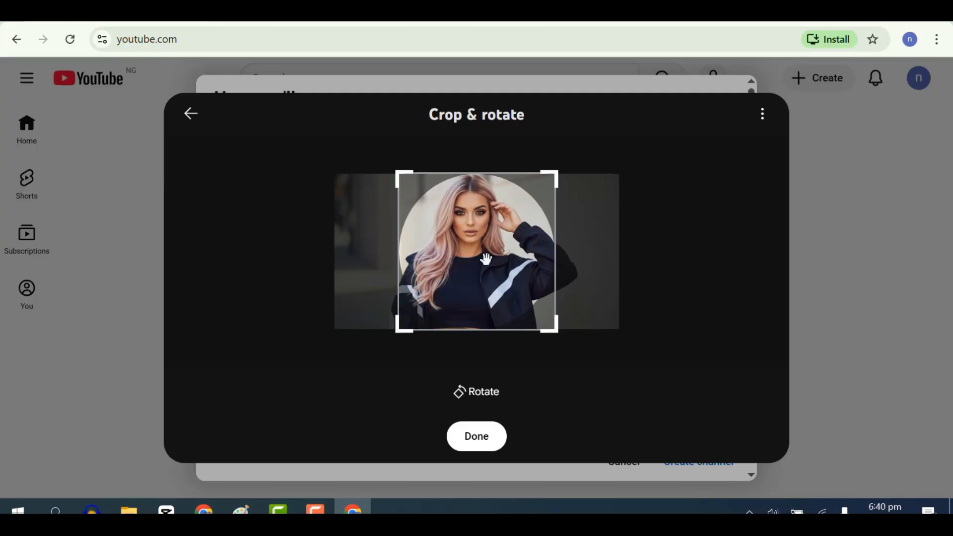
drag(486, 258, 490, 232)
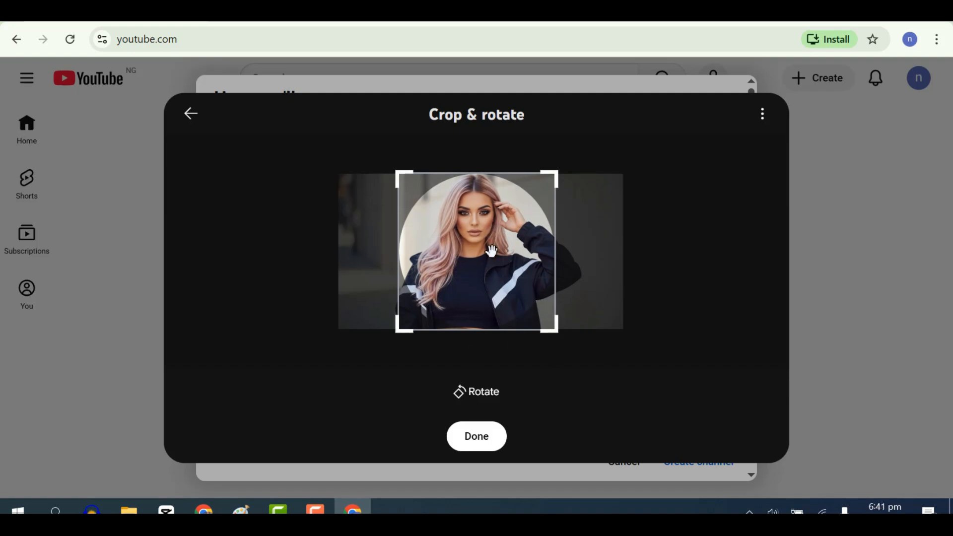
click(489, 440)
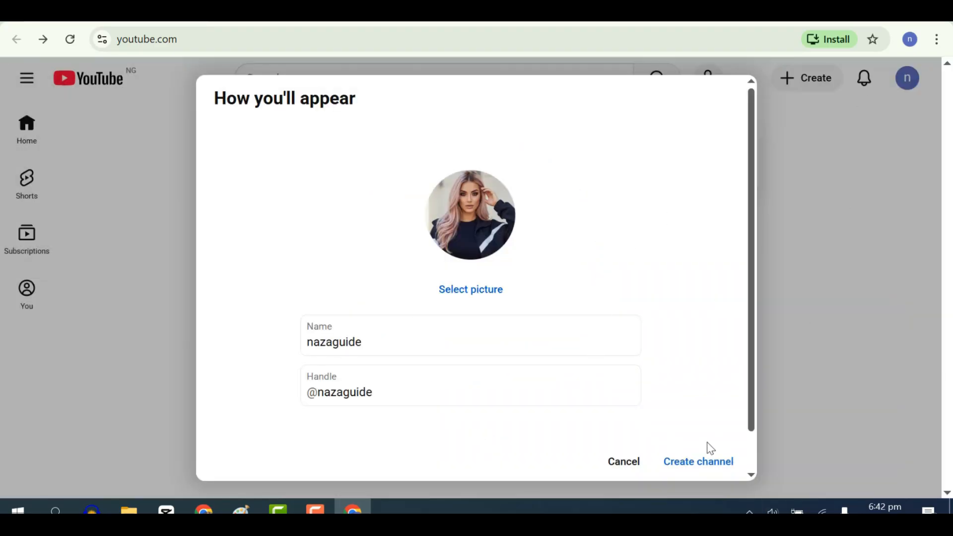
click(711, 469)
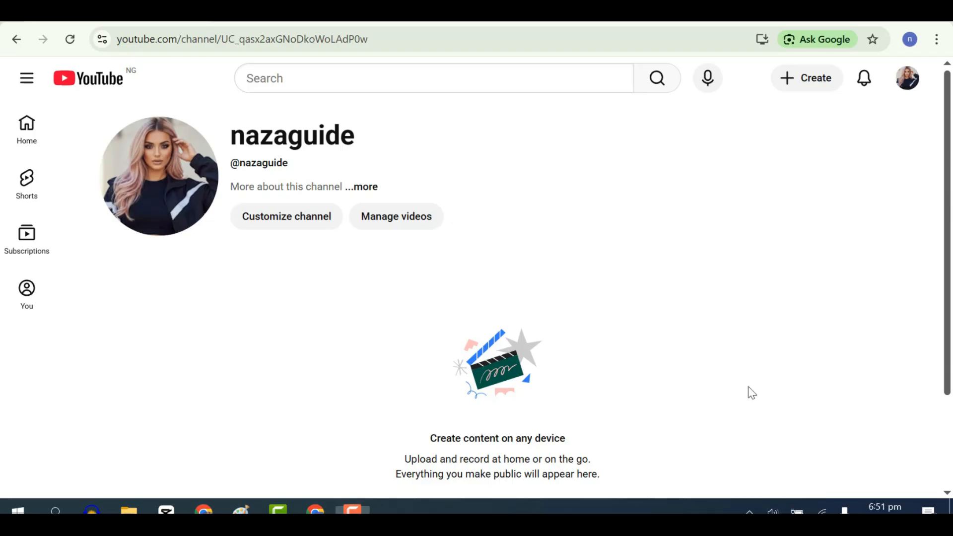
Open YouTube Studio for the new channel.
scroll(749, 392, down, 2)
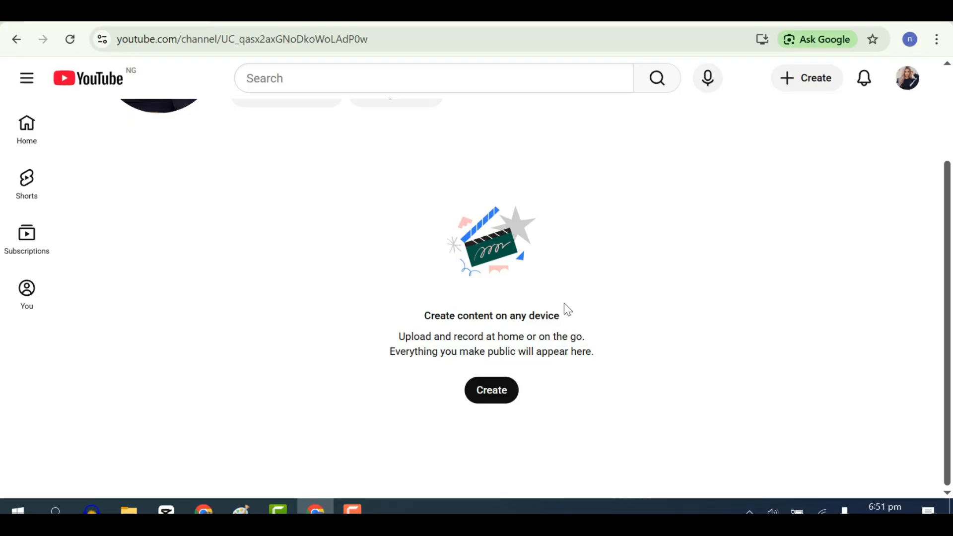
scroll(564, 310, up, 2)
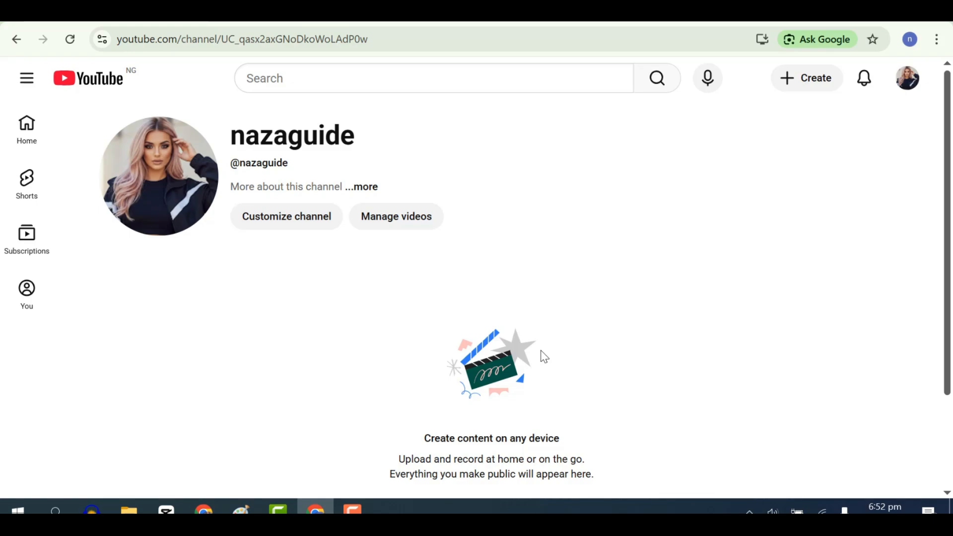
click(904, 89)
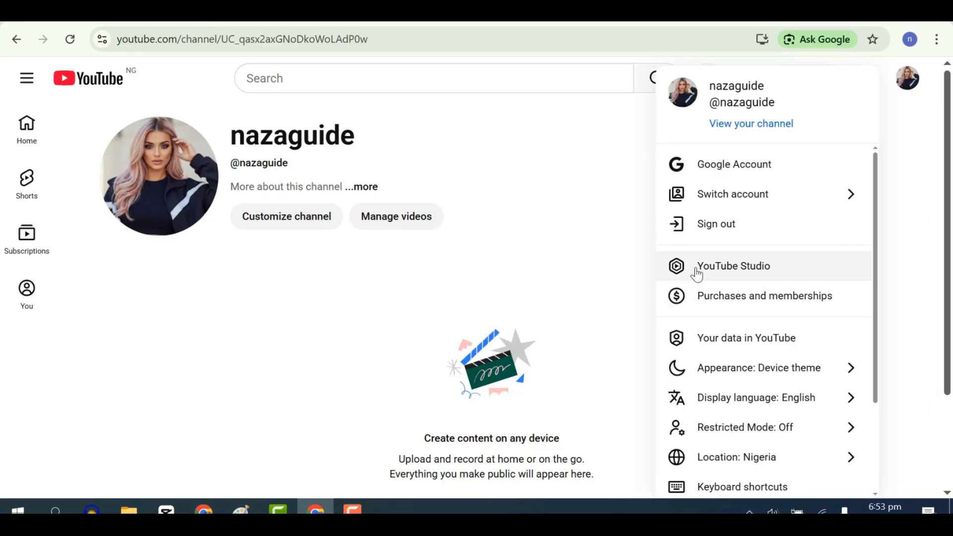
click(778, 279)
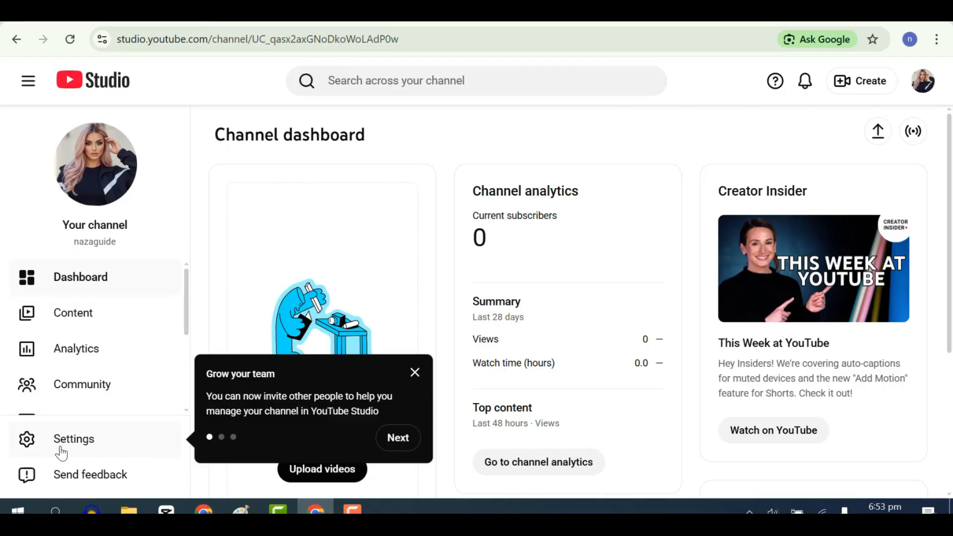
Open the Feature eligibility section of the channel's settings in YouTube Studio.
scroll(61, 452, down, 2)
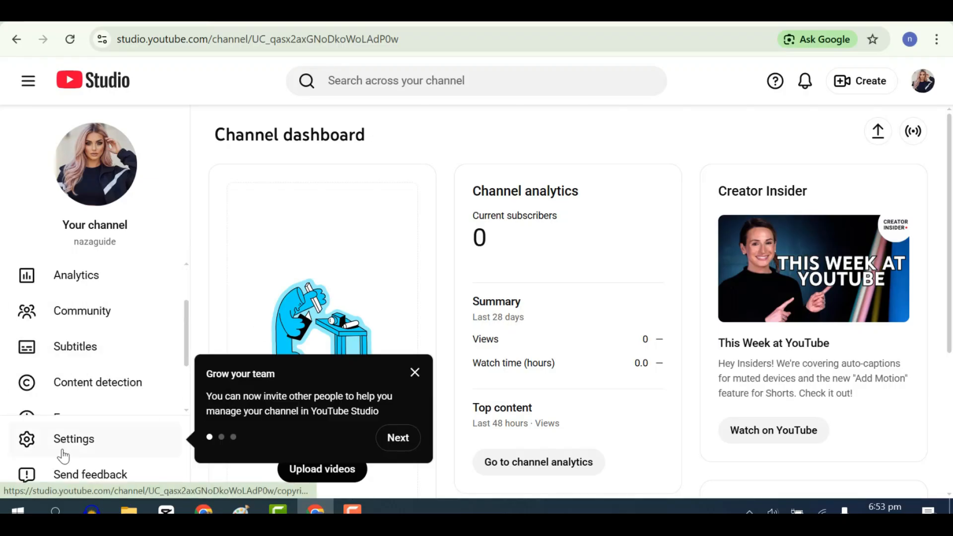
click(86, 441)
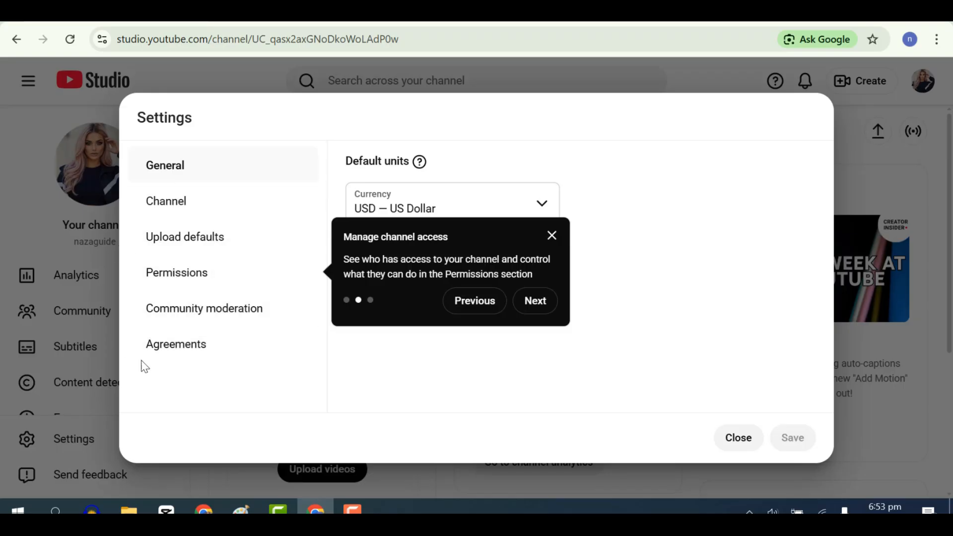
click(179, 215)
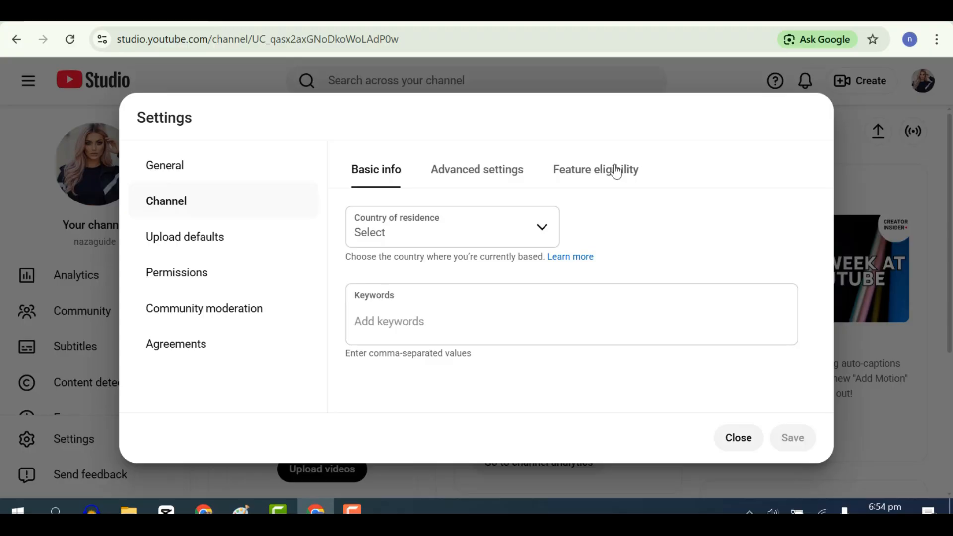
click(606, 177)
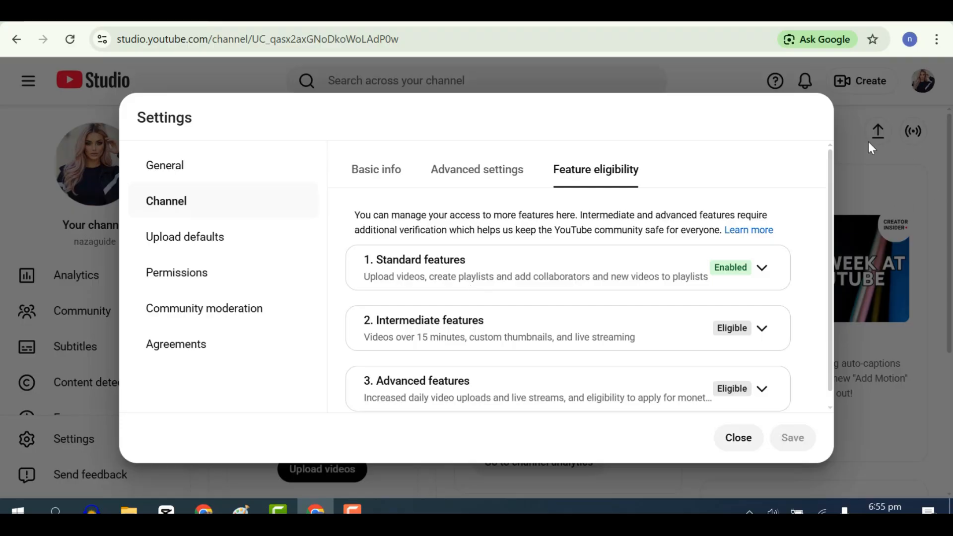
scroll(830, 152, down, 1)
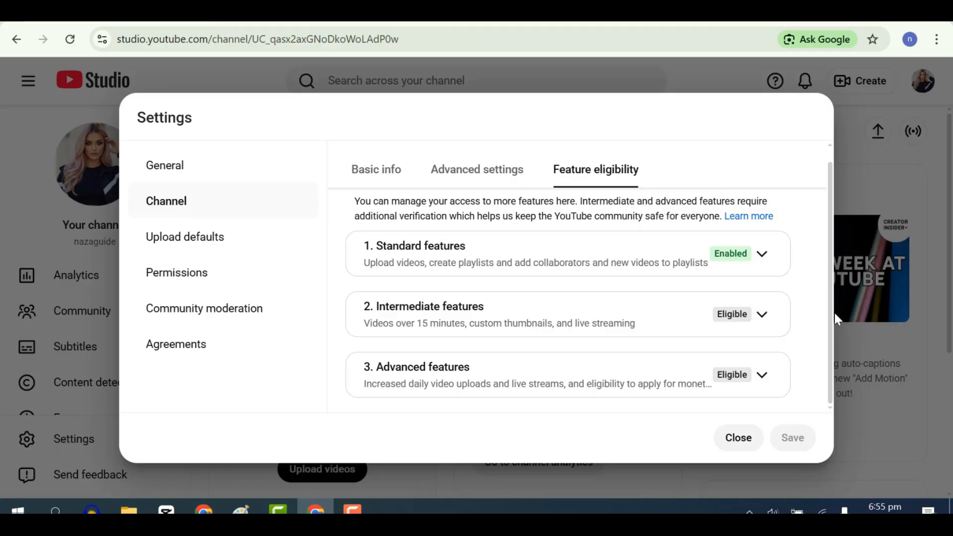
Start phone number verification for the Intermediate features and place the cursor in the verification code field.
click(761, 316)
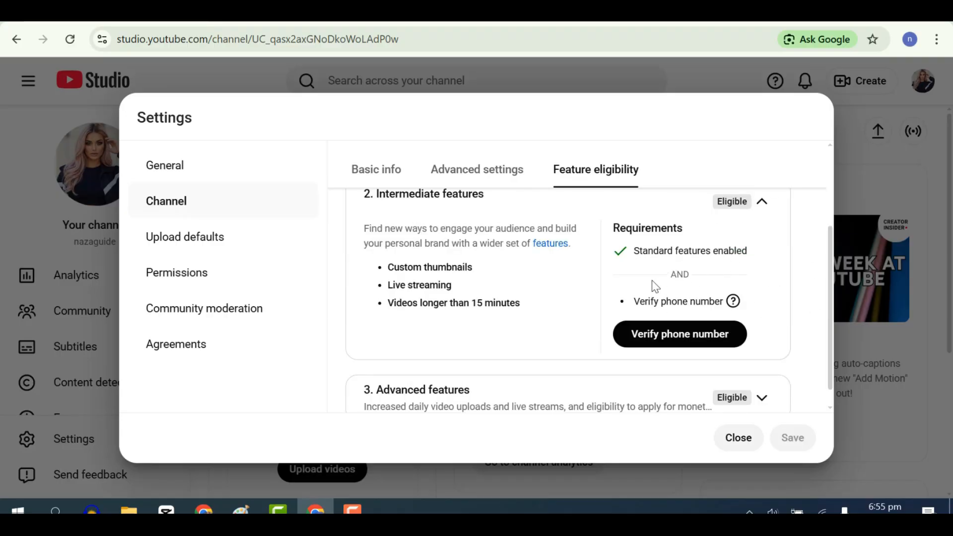
click(709, 341)
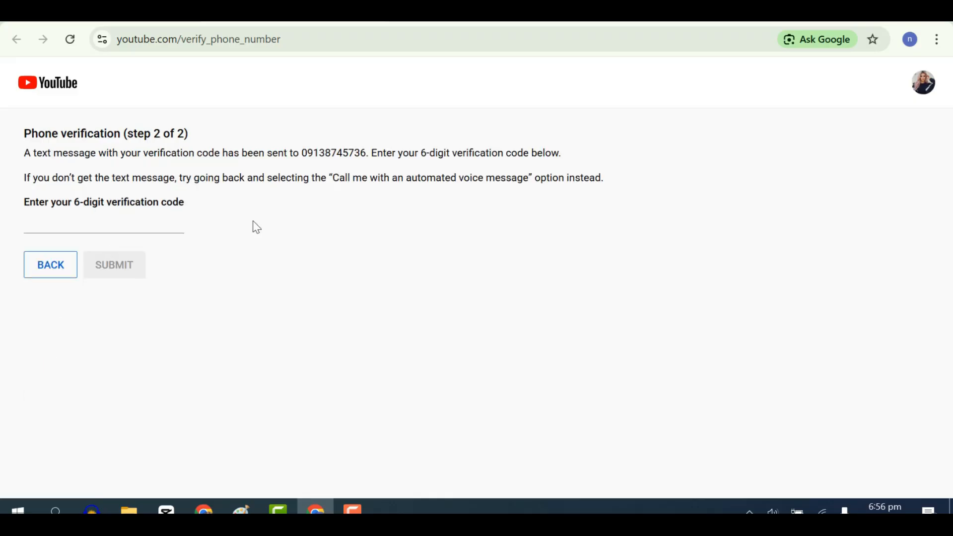
click(94, 226)
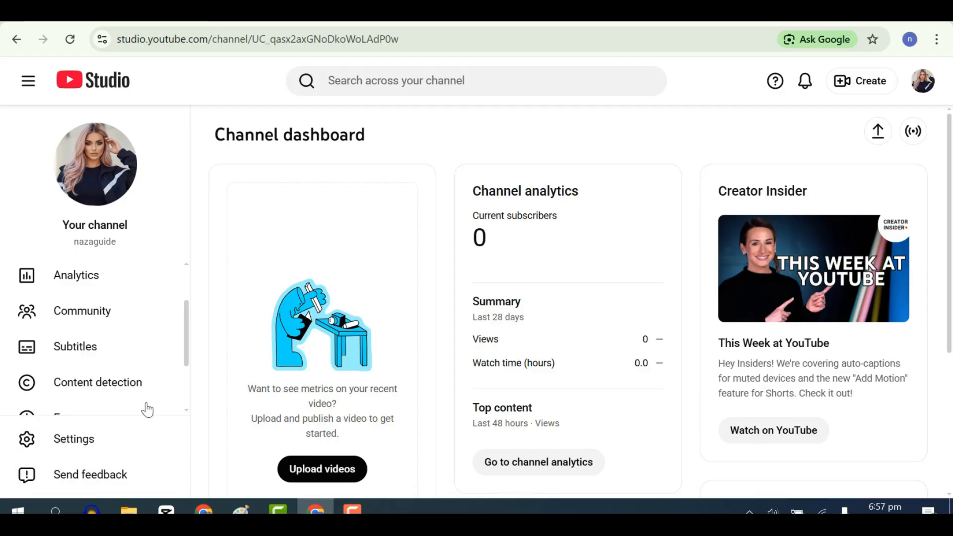
Open the upload defaults in the channel settings and set the default video visibility to Public.
click(96, 442)
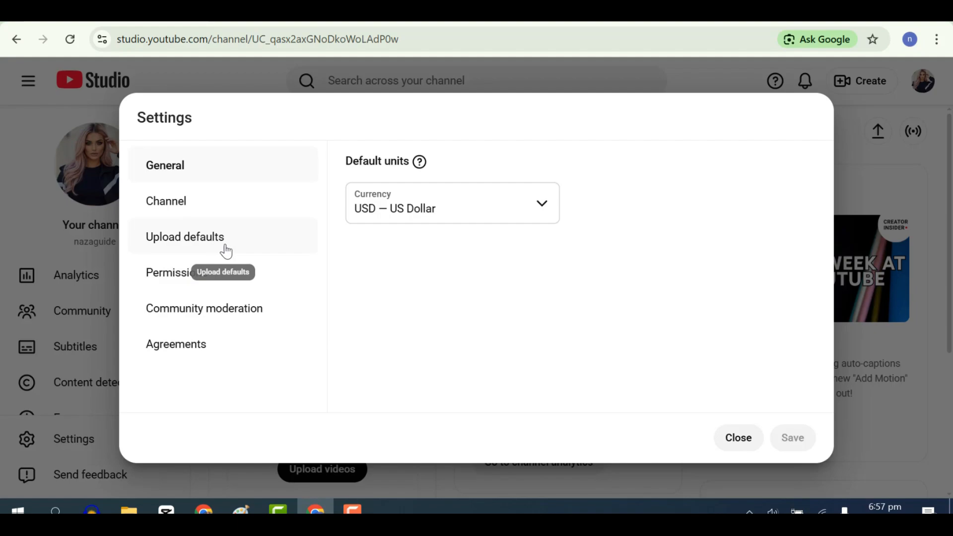
click(226, 252)
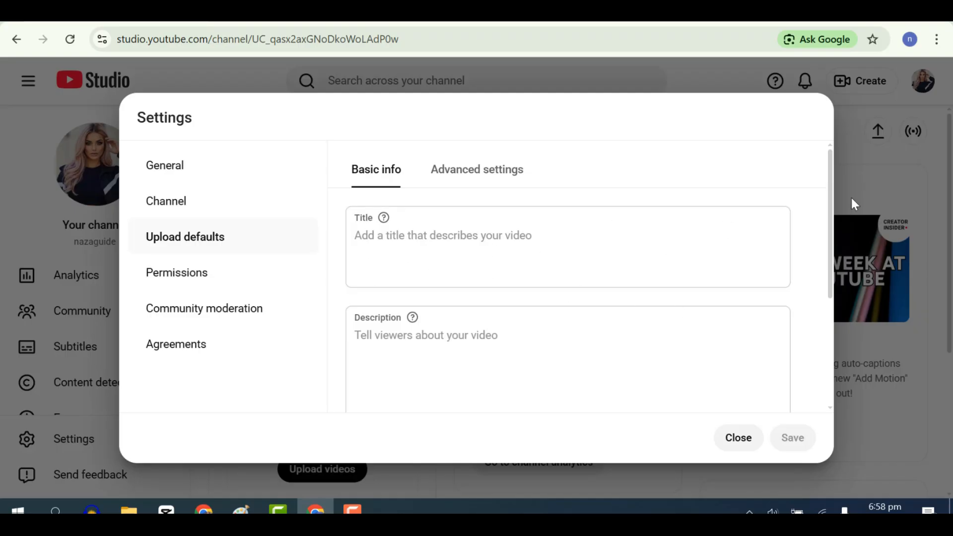
scroll(570, 276, down, 3)
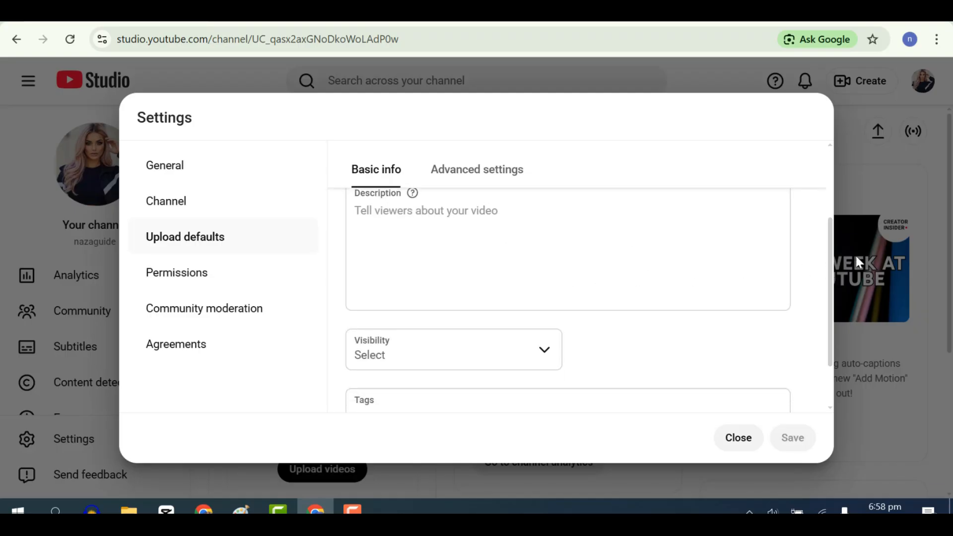
drag(833, 313, 827, 222)
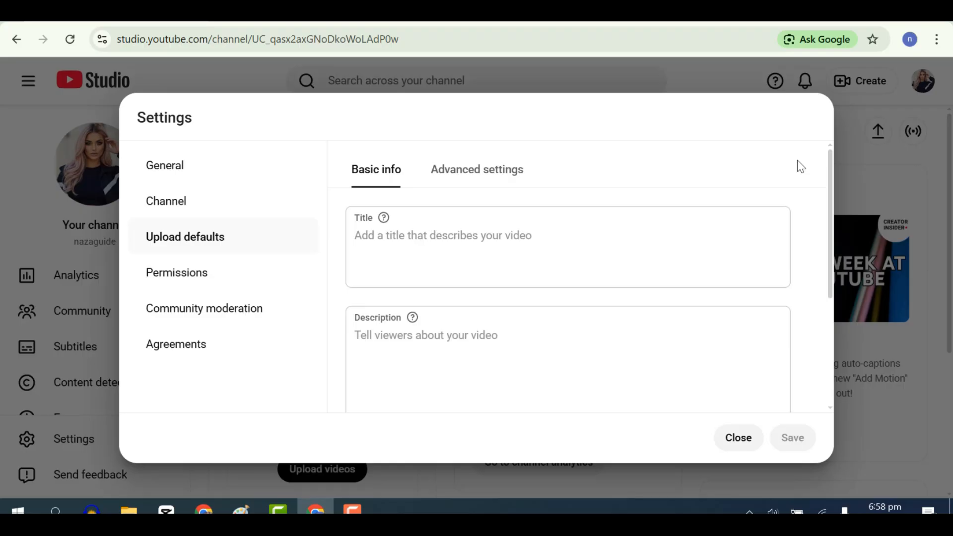
drag(827, 208, 824, 314)
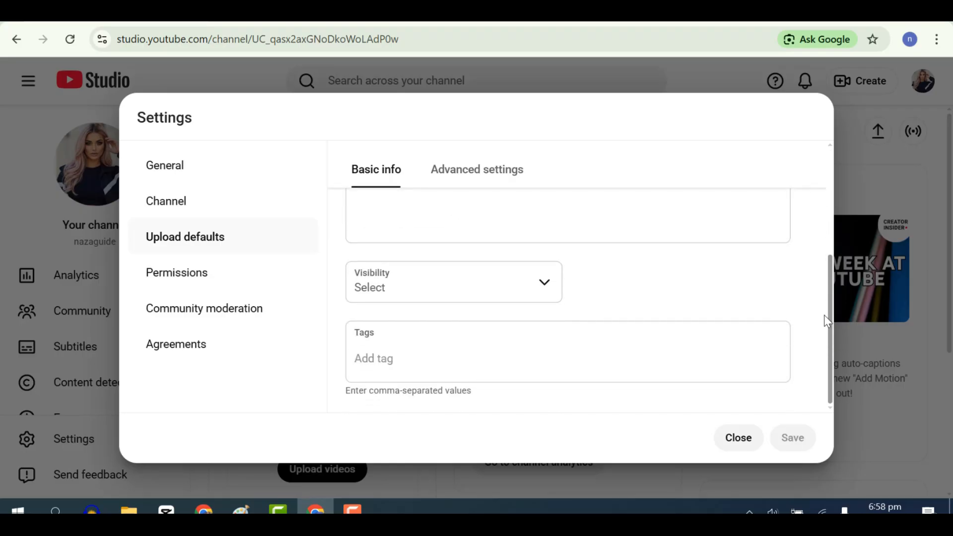
click(546, 288)
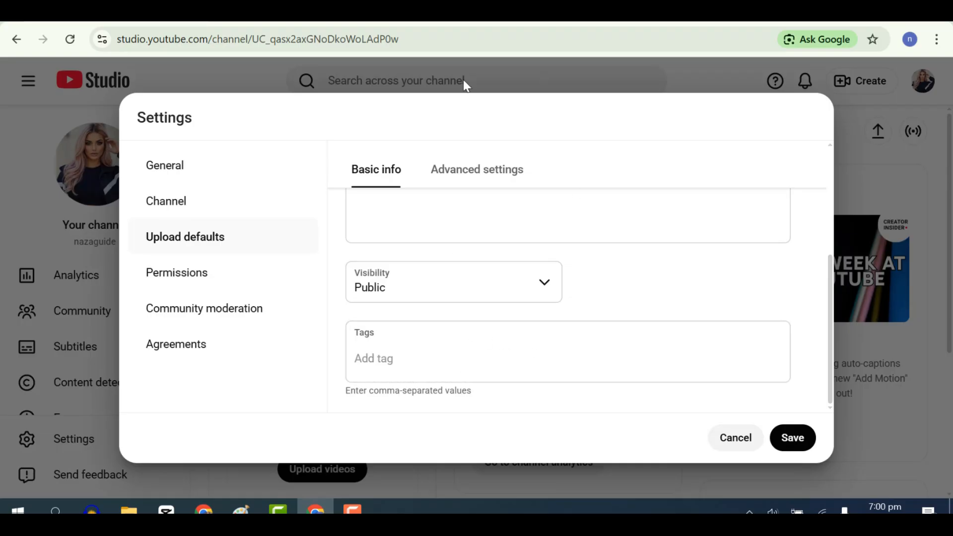
In the advanced upload defaults, browse the video languages and set the title and description language to Abkhazian.
click(500, 168)
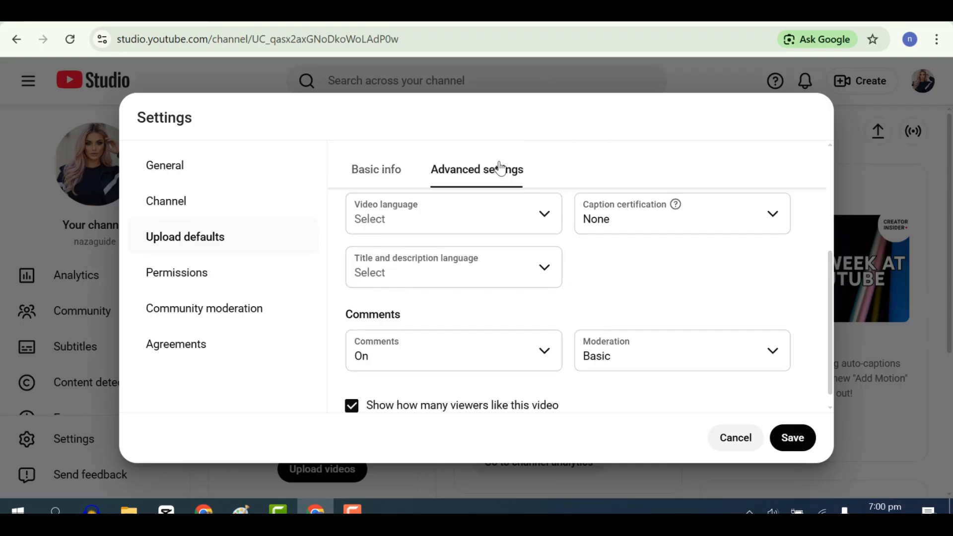
click(547, 221)
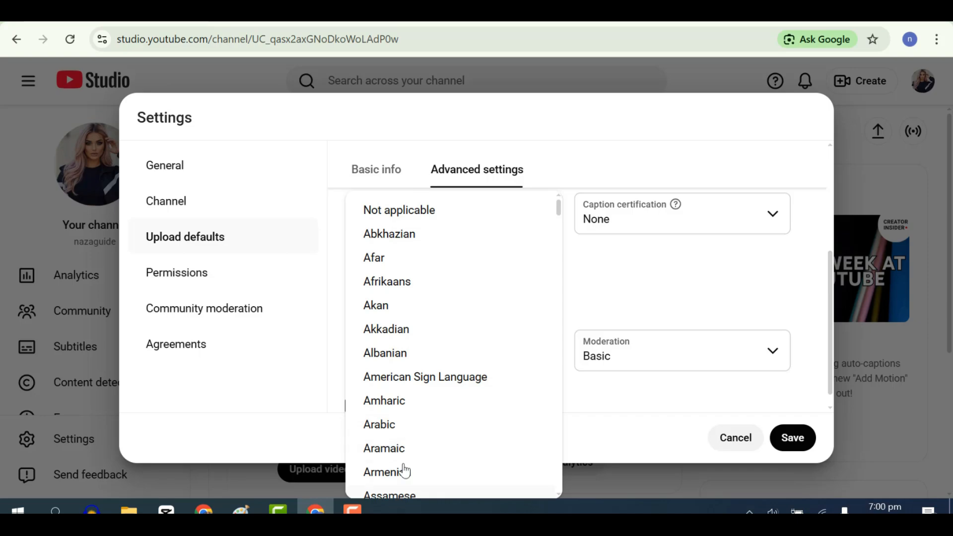
drag(558, 210, 559, 452)
click(615, 294)
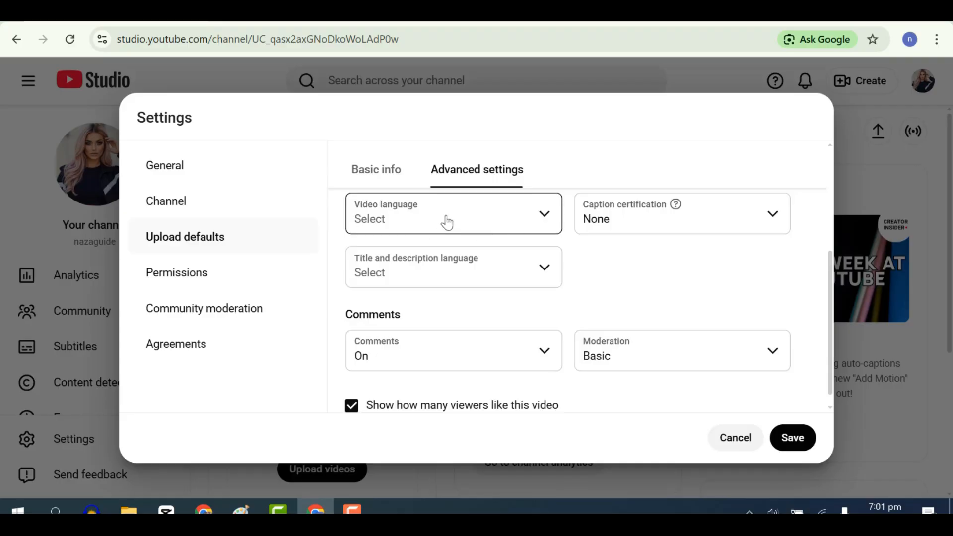
click(548, 272)
click(436, 295)
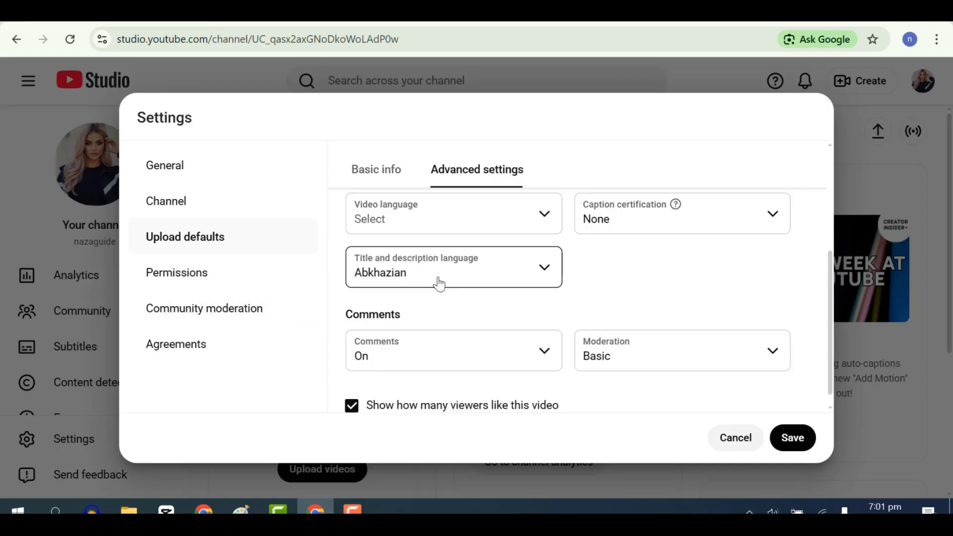
Review the available comments and comment moderation options in the advanced upload defaults.
scroll(828, 298, down, 1)
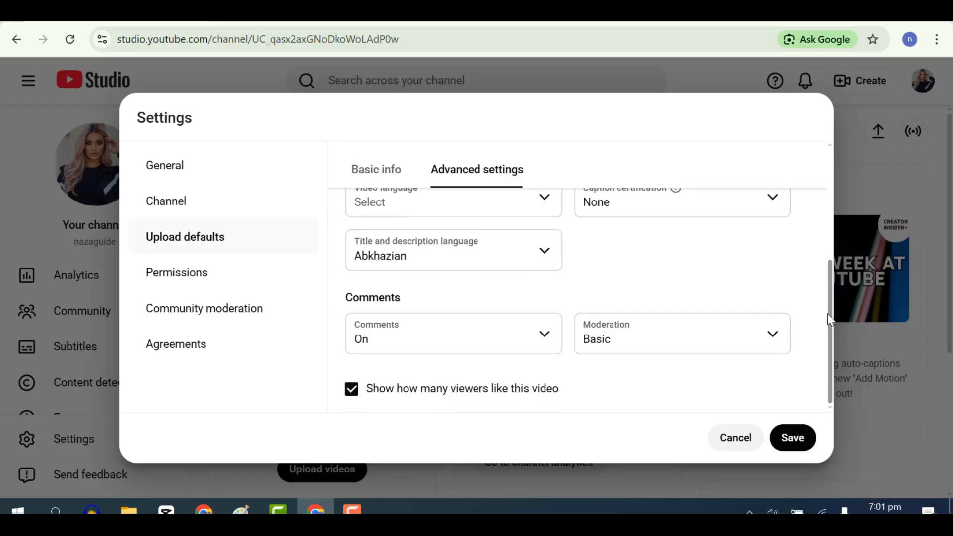
click(546, 337)
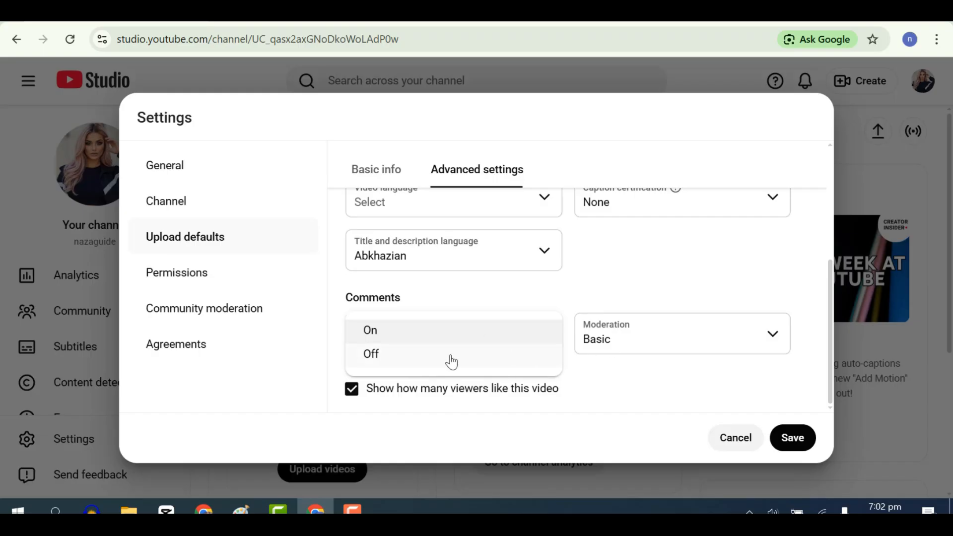
click(771, 338)
click(771, 337)
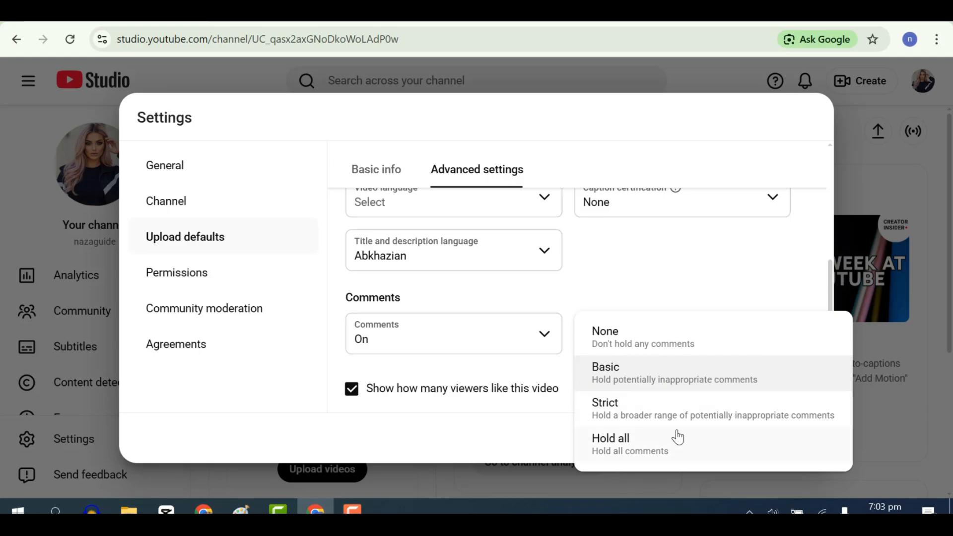
click(216, 204)
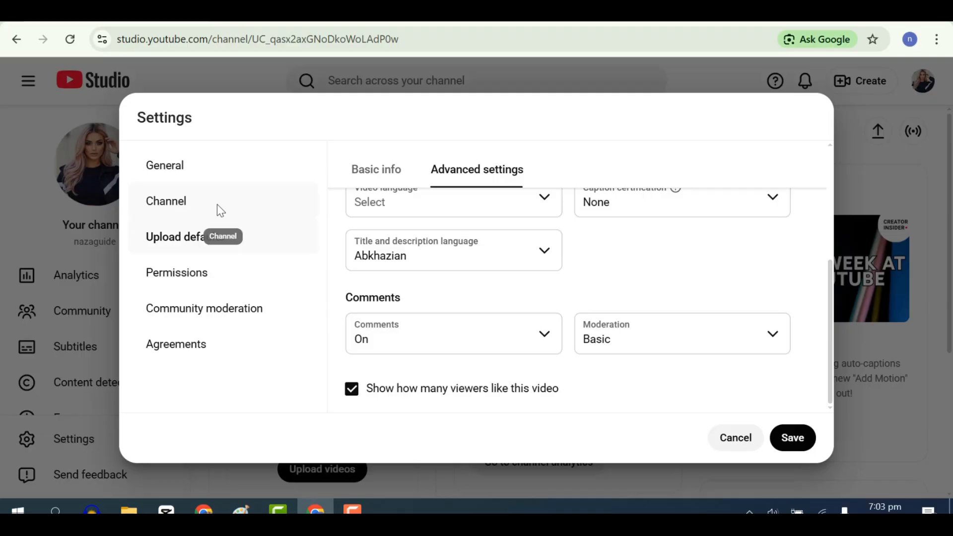
Open the channel's basic info settings and view the country of residence choices.
click(216, 204)
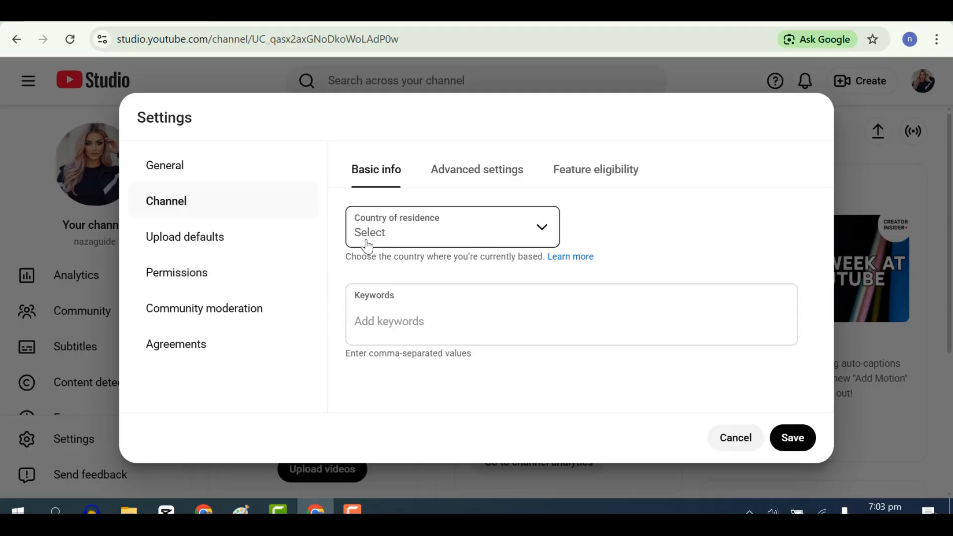
click(539, 236)
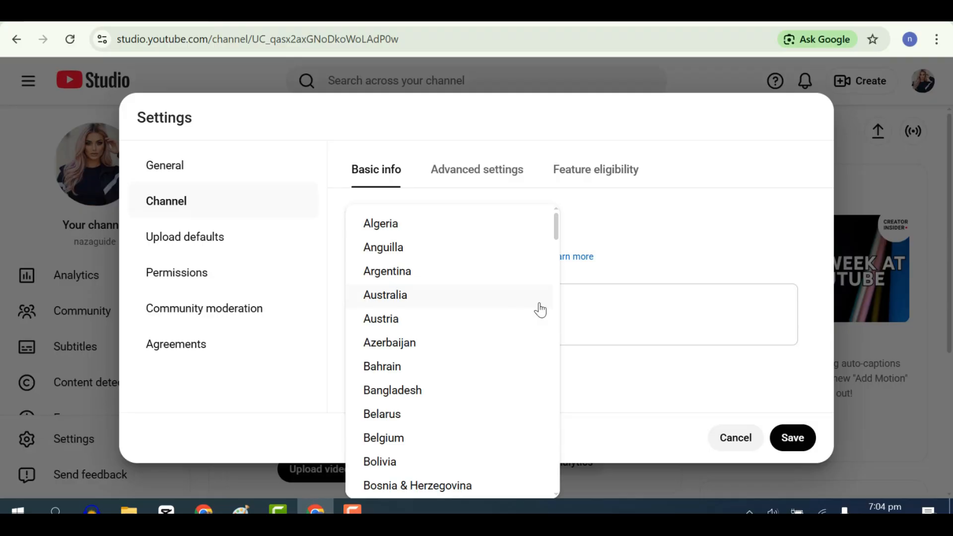
click(487, 180)
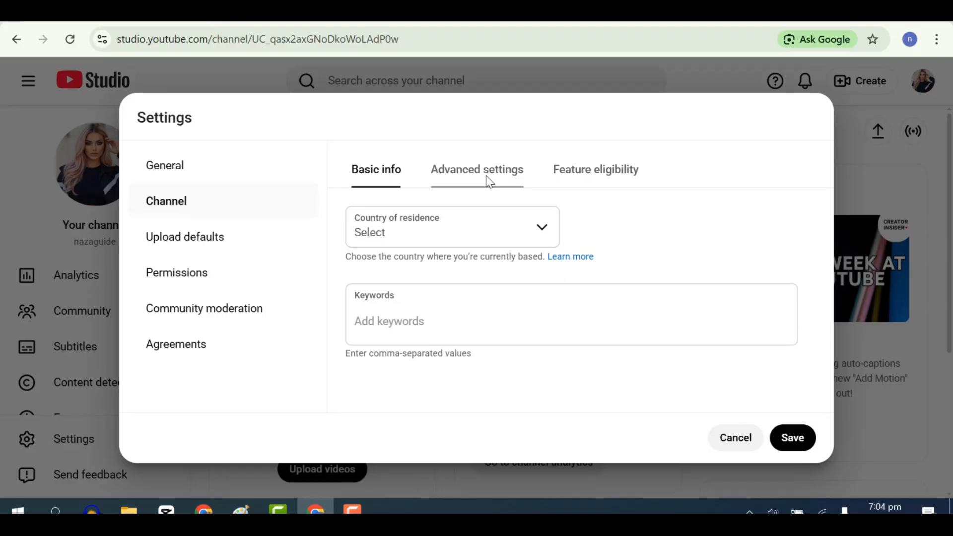
Set the channel as not made for kids in its advanced settings.
click(488, 182)
drag(830, 195, 830, 228)
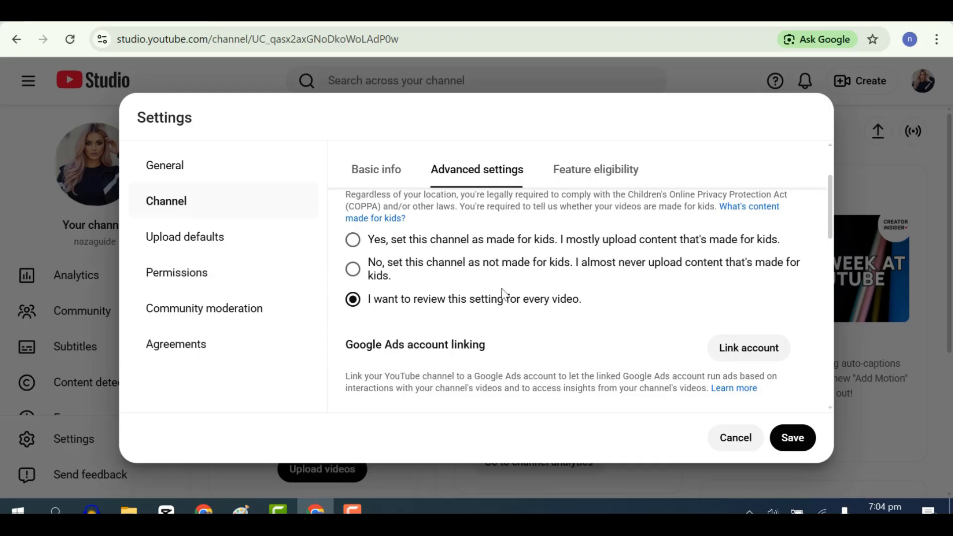
click(352, 269)
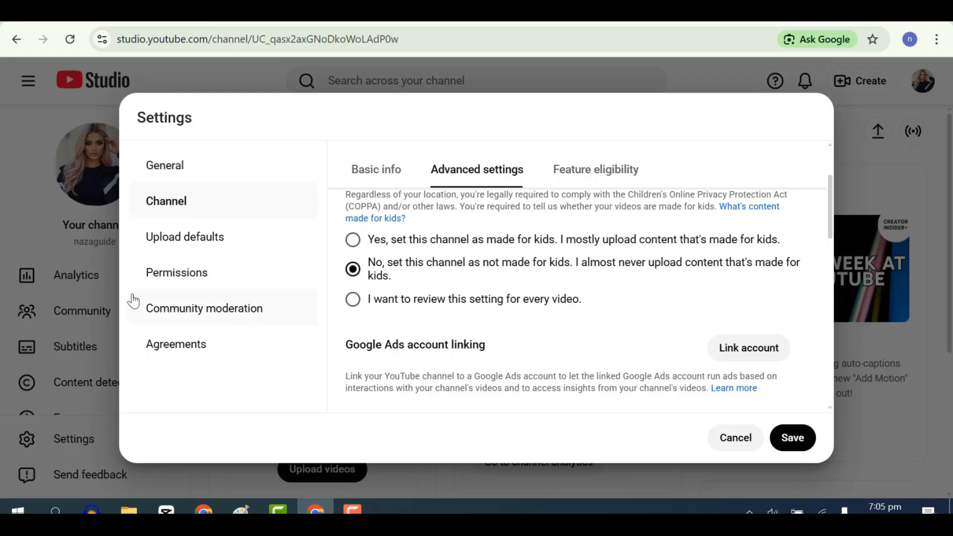
Open the channel permissions and examine the access roles offered when inviting a user, from Manager to Viewer (limited).
click(169, 280)
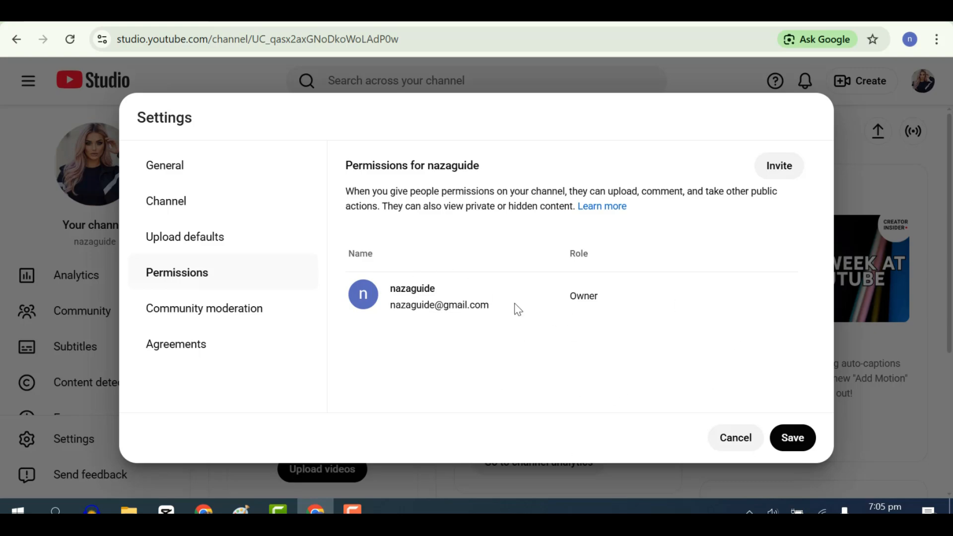
click(781, 173)
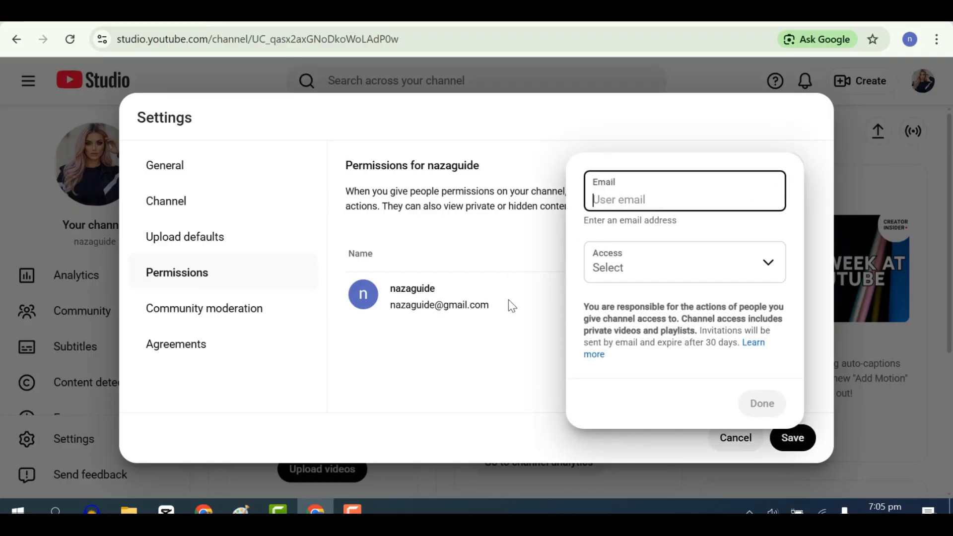
click(616, 270)
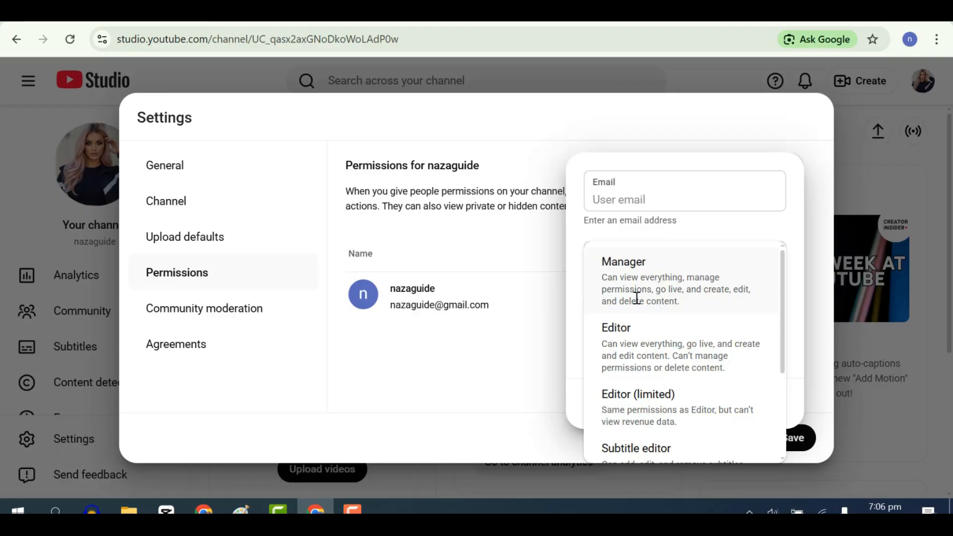
drag(782, 259, 782, 306)
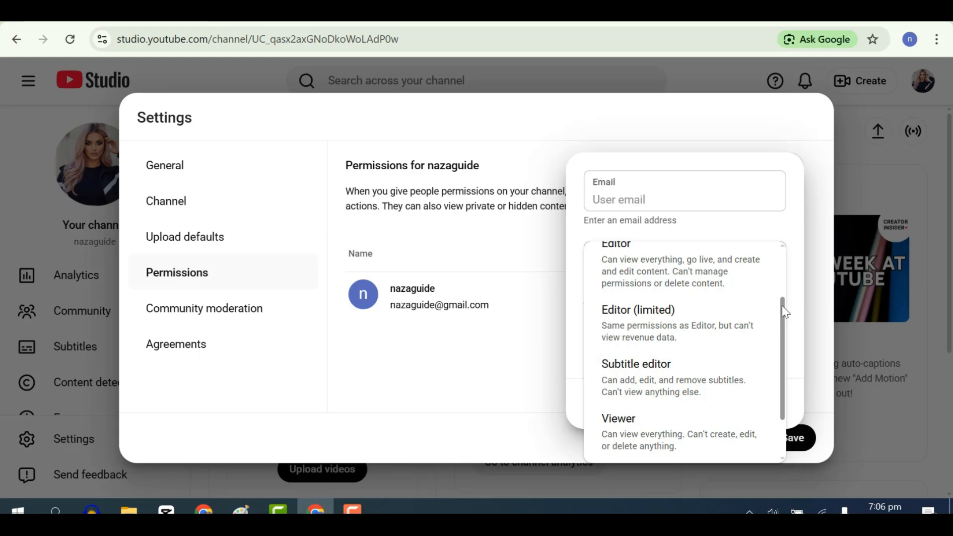
drag(782, 306, 782, 300)
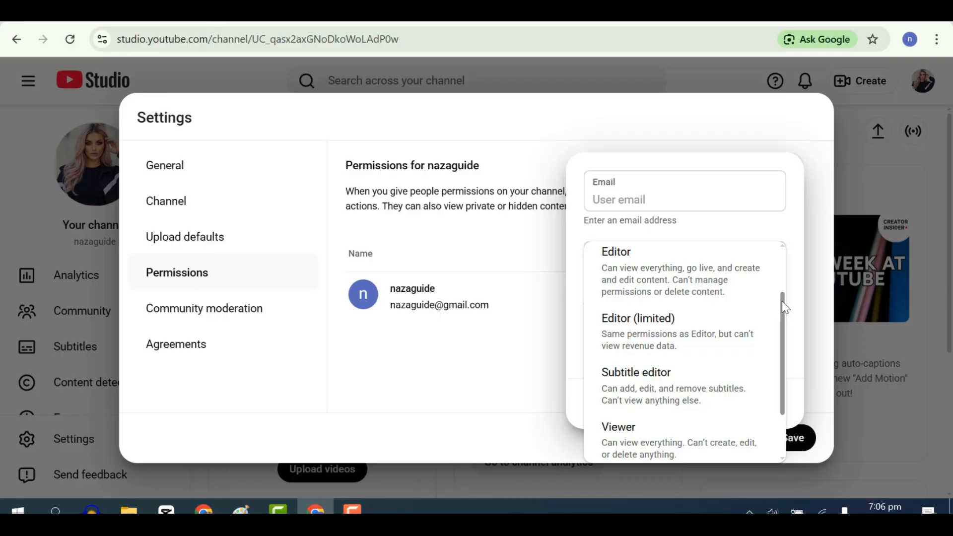
drag(782, 301, 774, 344)
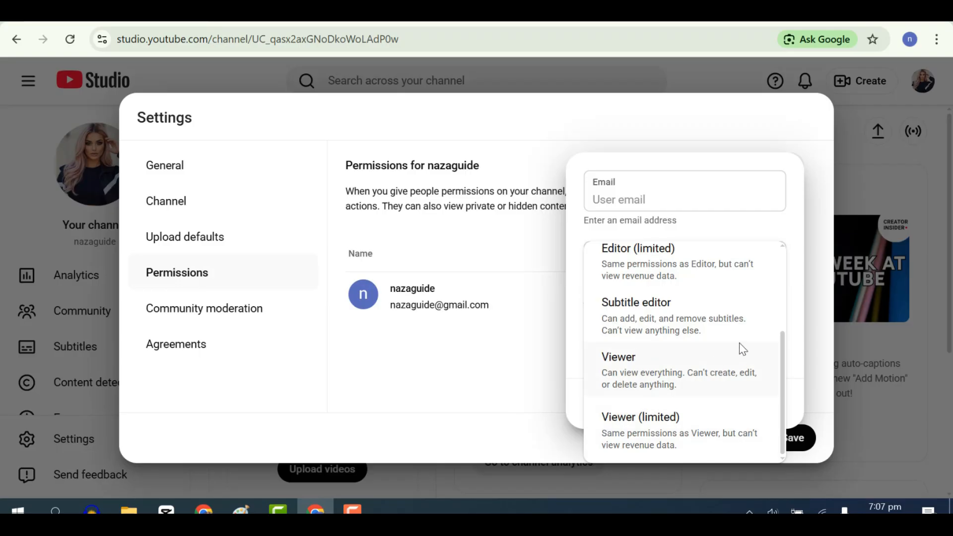
drag(779, 418, 787, 284)
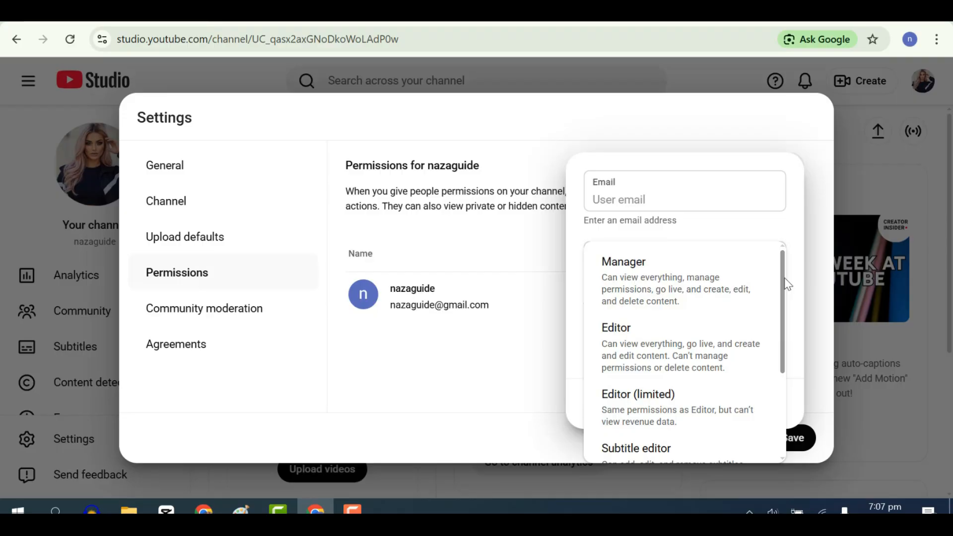
drag(786, 279, 825, 234)
click(517, 304)
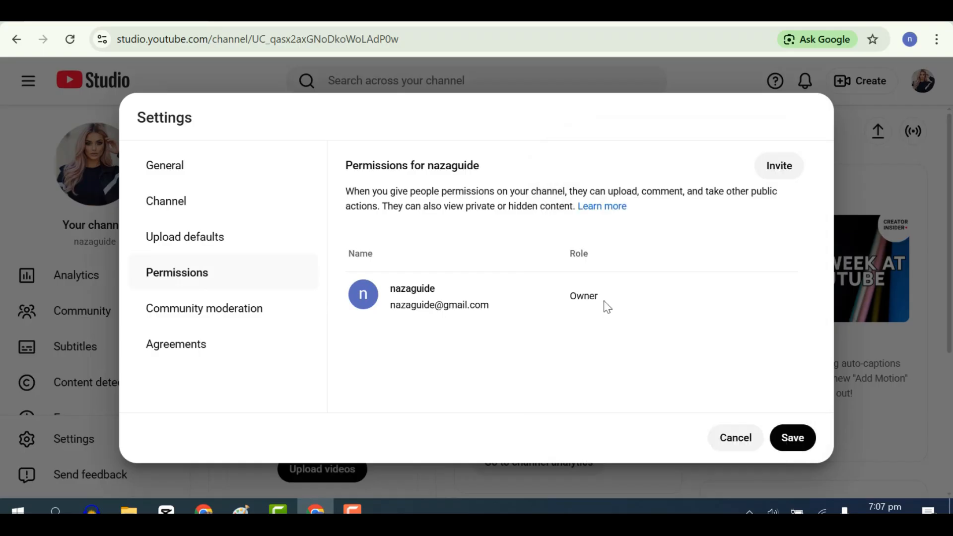
Save the settings changes and open the channel's Customization page.
click(796, 450)
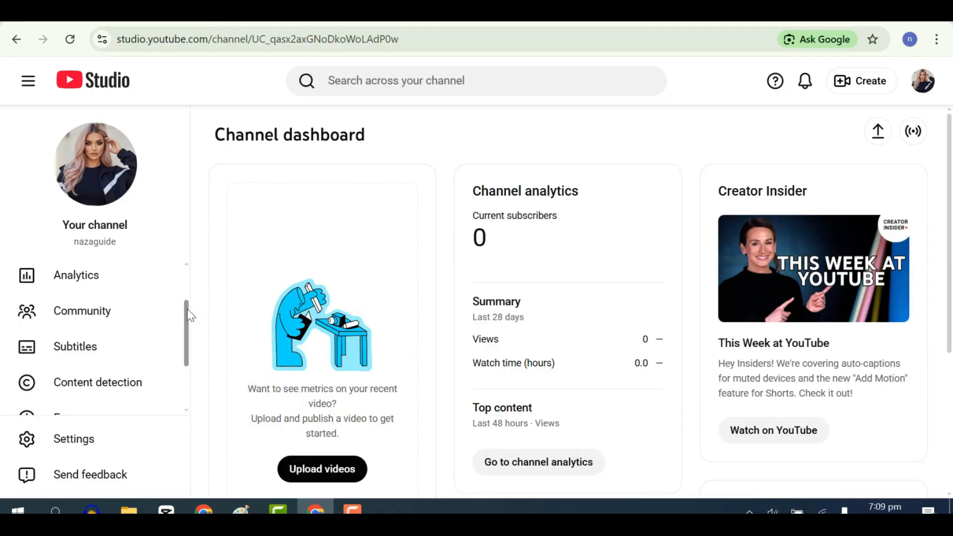
scroll(186, 377, down, 2)
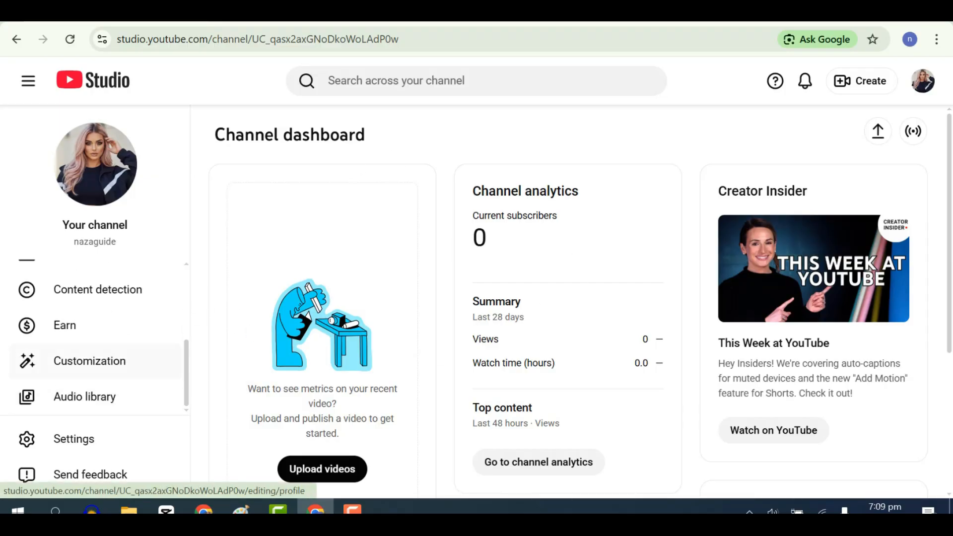
click(78, 363)
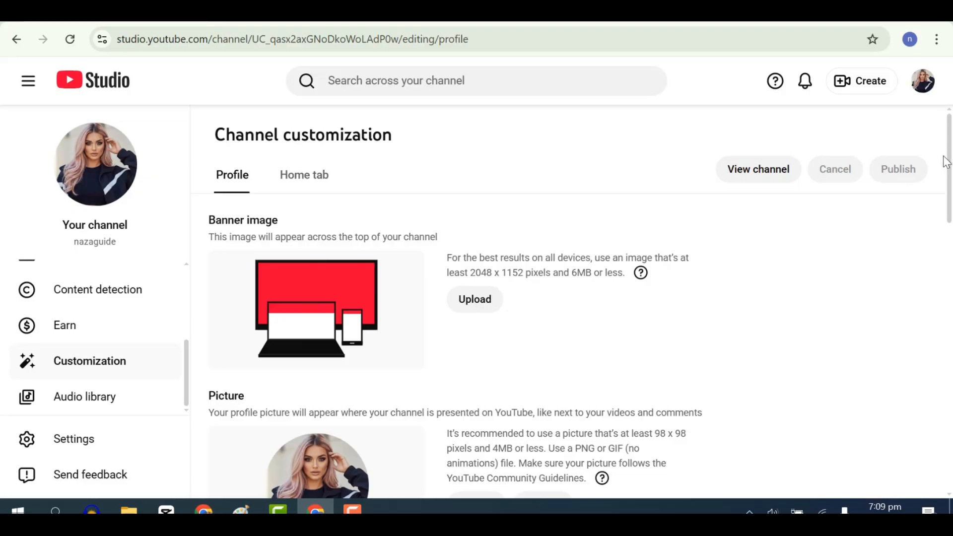
Examine the channel's profile customization sections, including picture, name and handle.
scroll(946, 211, down, 1)
scroll(946, 211, down, 4)
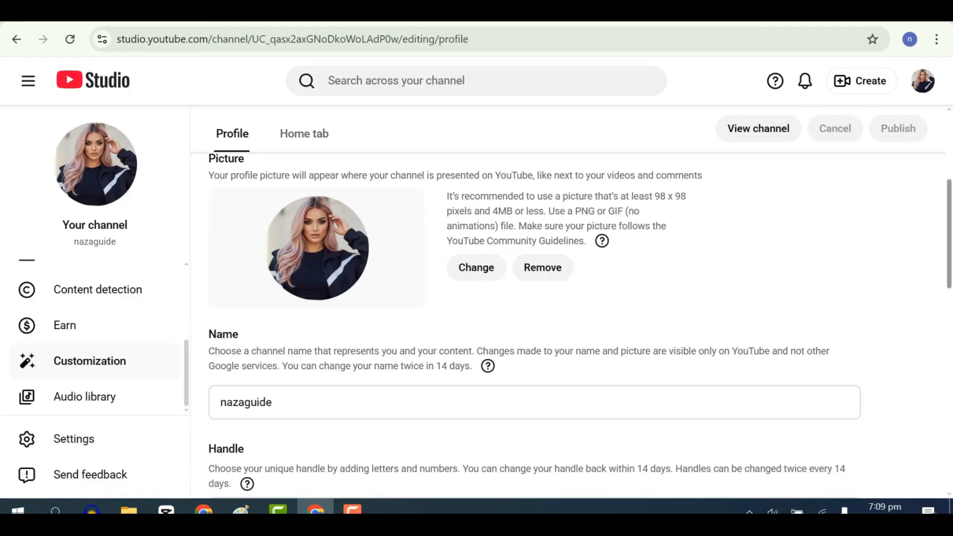
scroll(945, 315, down, 2)
scroll(941, 338, down, 5)
scroll(936, 302, down, 2)
scroll(923, 223, up, 13)
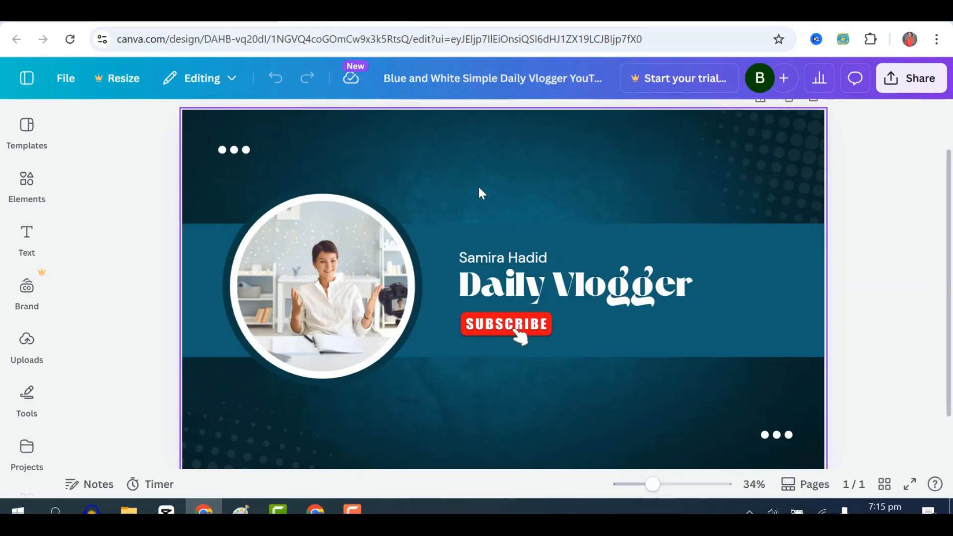
Switch to the Canva template results for "youtube banner" and browse the banner designs.
click(219, 12)
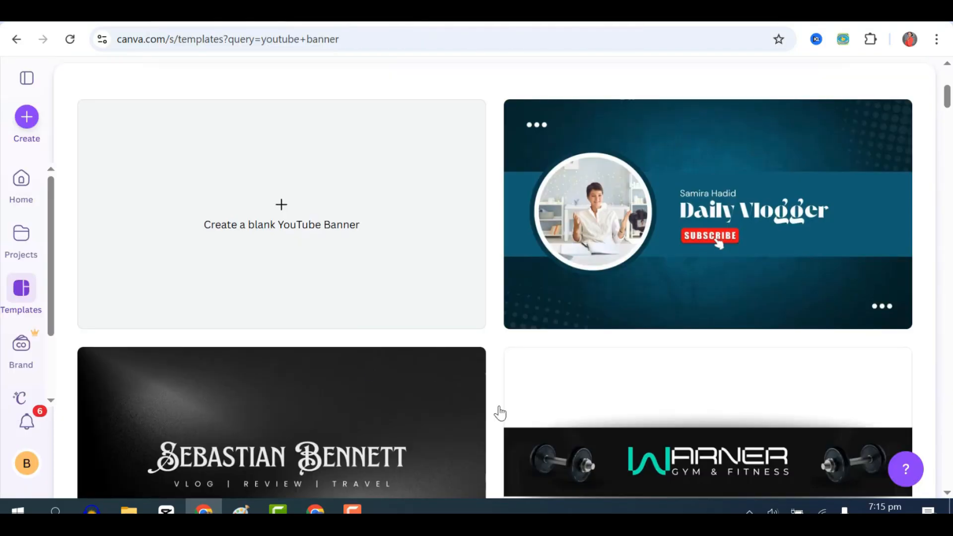
drag(948, 97, 950, 60)
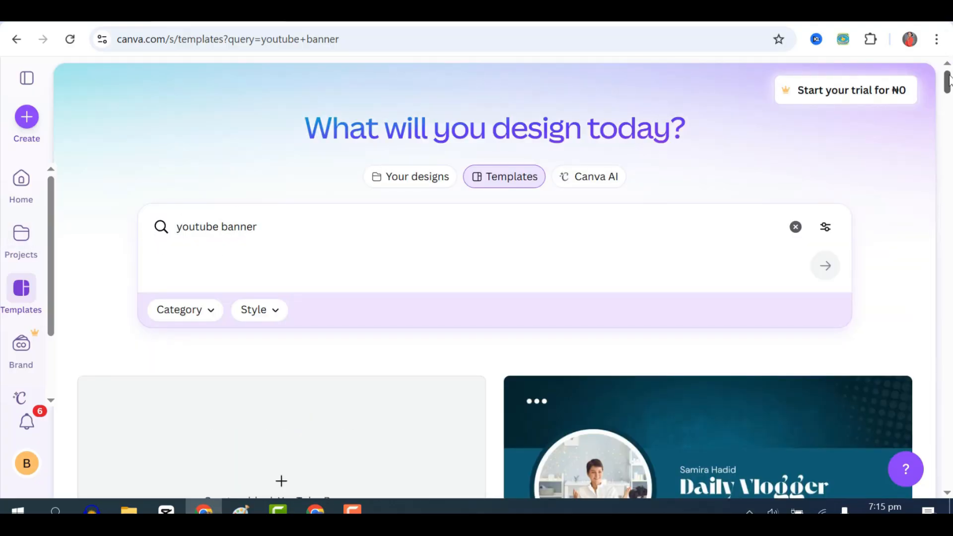
drag(950, 82, 951, 249)
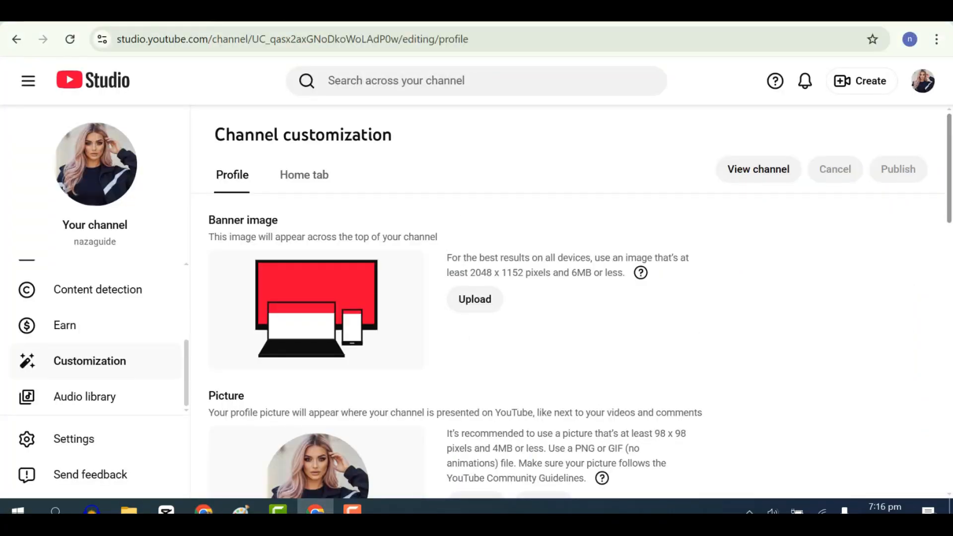
Review the channel's profile customization fields from the banner and picture through description, channel URL, links, contact info and video watermark.
drag(951, 209, 952, 271)
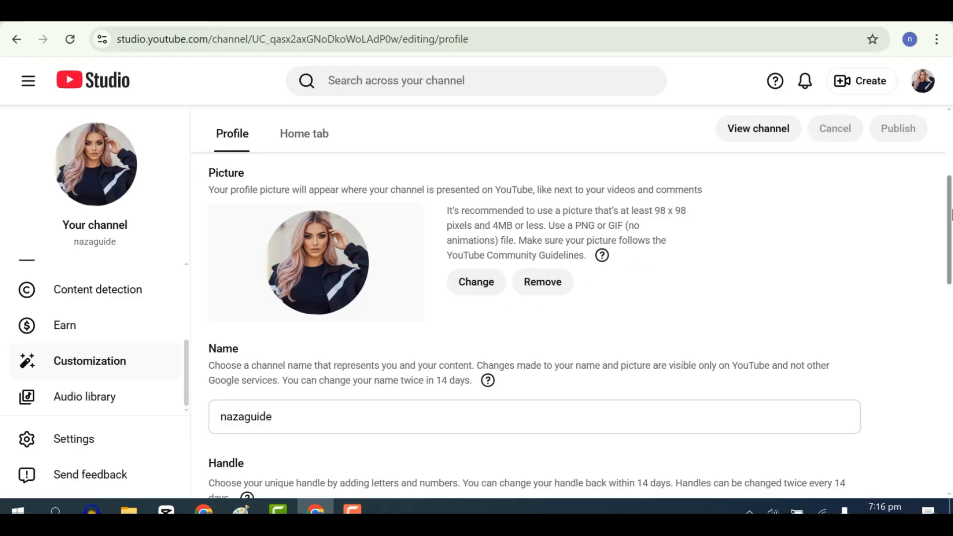
scroll(949, 209, down, 2)
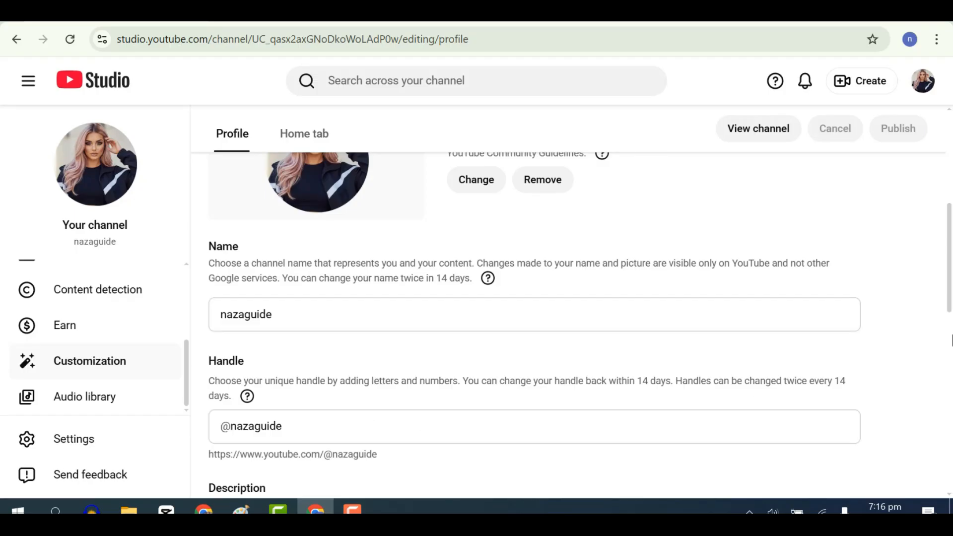
scroll(945, 277, down, 5)
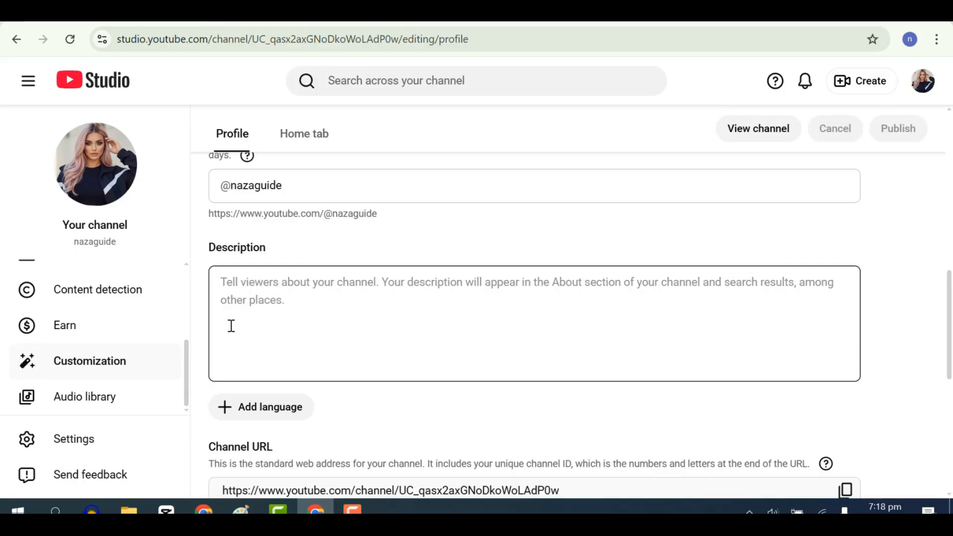
scroll(232, 326, down, 3)
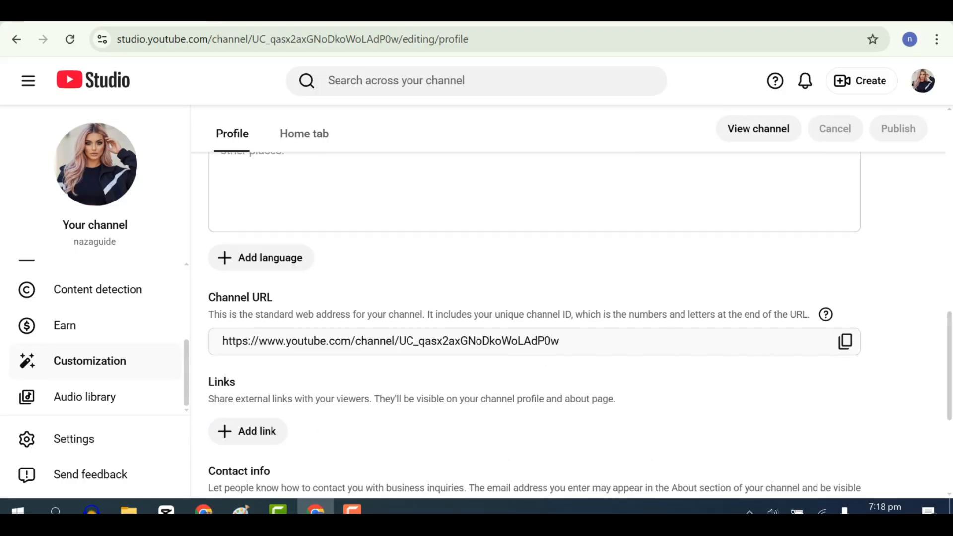
drag(952, 338, 952, 371)
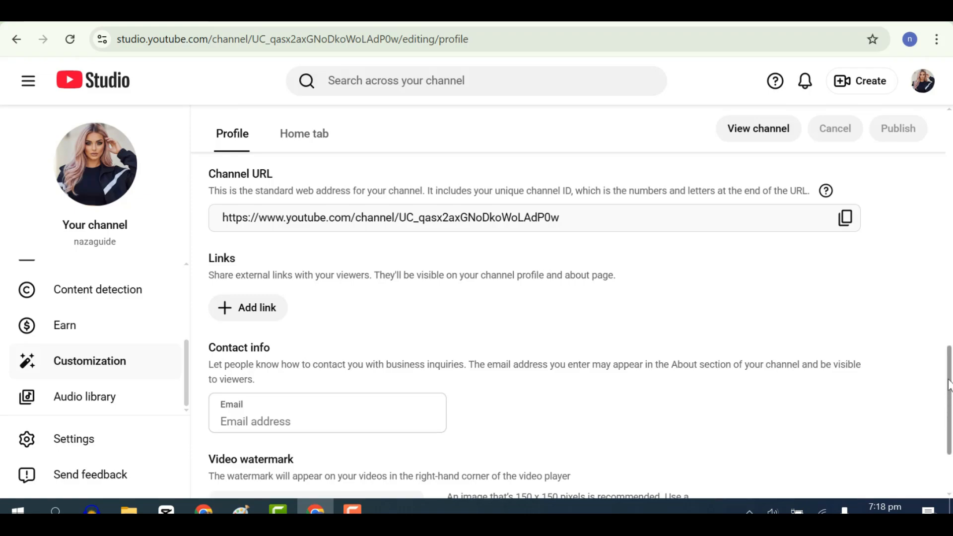
drag(949, 385, 948, 441)
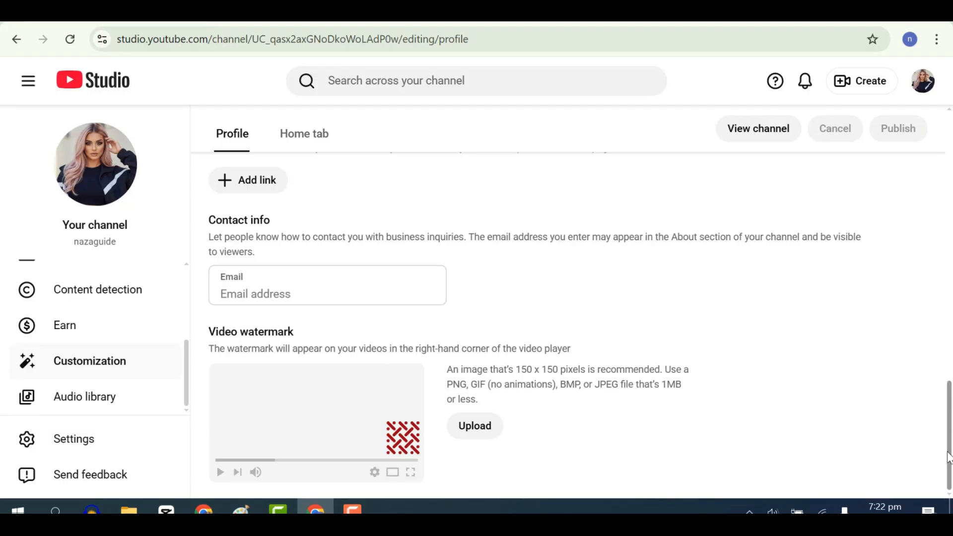
drag(948, 397, 943, 163)
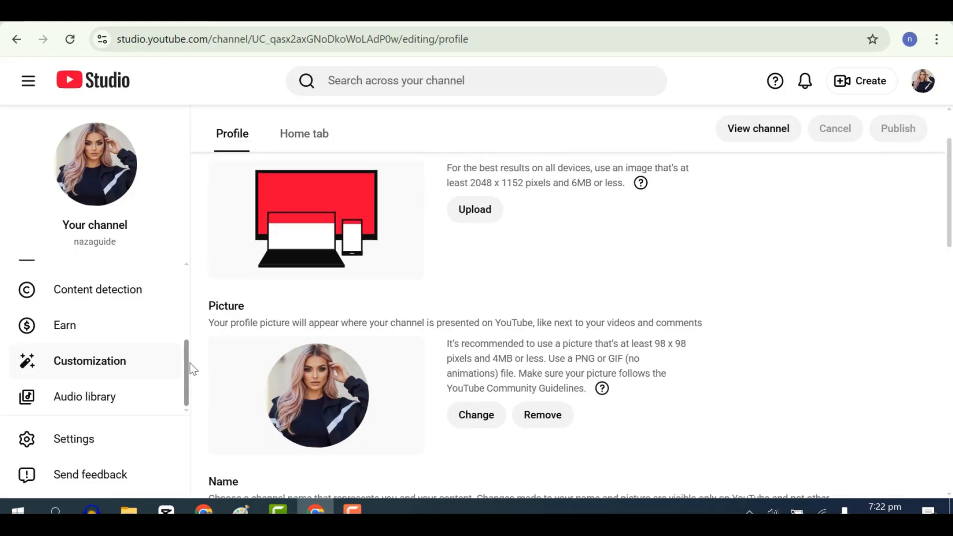
Open the channel's Earn page and examine the monetization eligibility requirements, creator tools and resources.
mouse_move(189, 389)
mouse_down()
mouse_move(189, 313)
mouse_move(182, 404)
mouse_up()
click(67, 325)
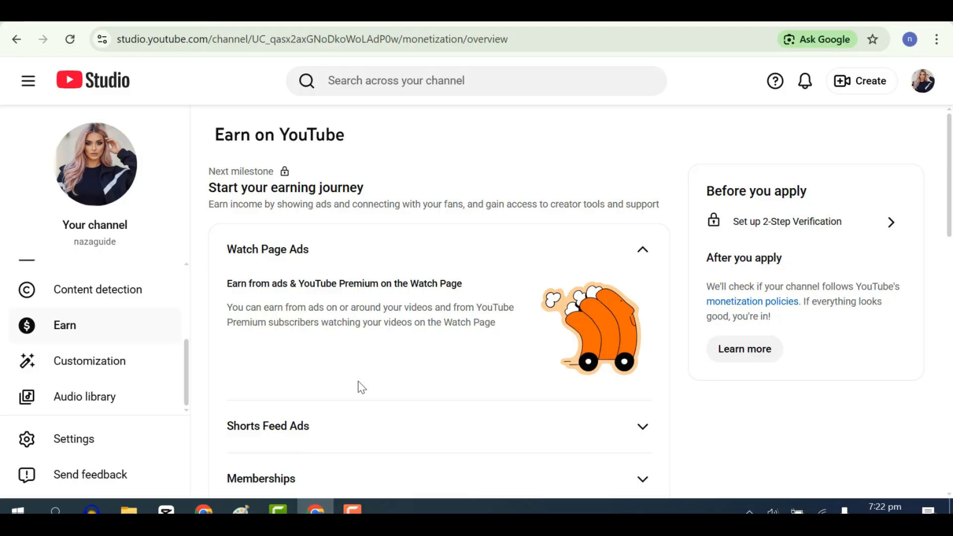
scroll(936, 266, down, 9)
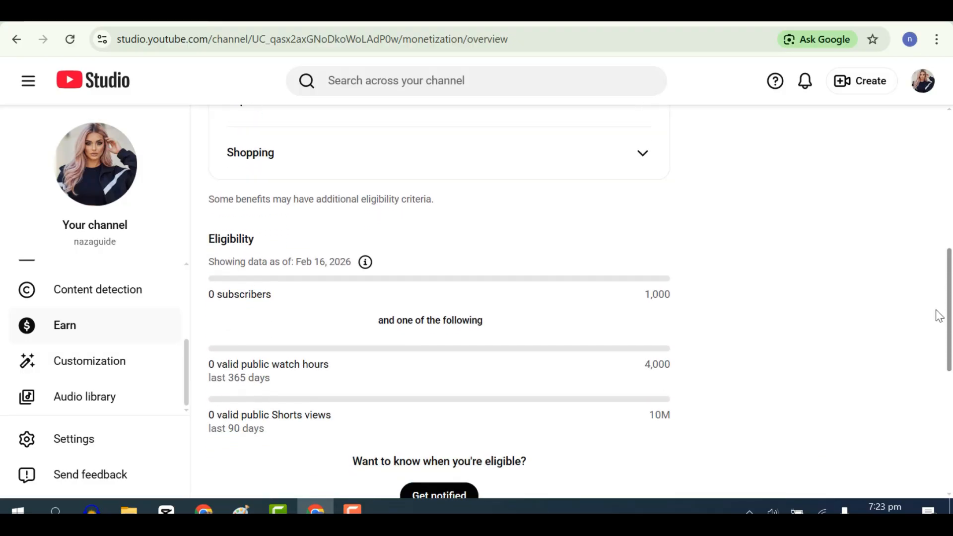
scroll(938, 316, down, 1)
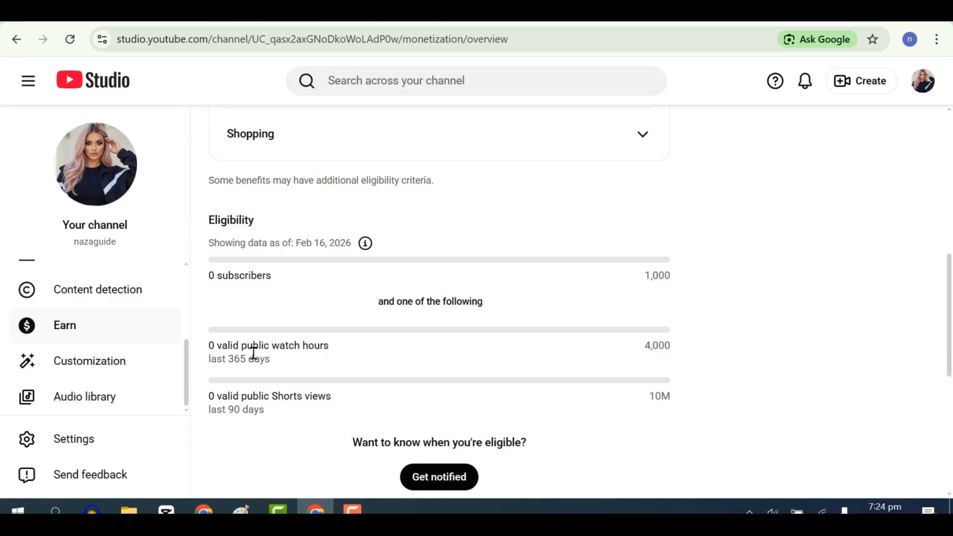
scroll(254, 352, down, 5)
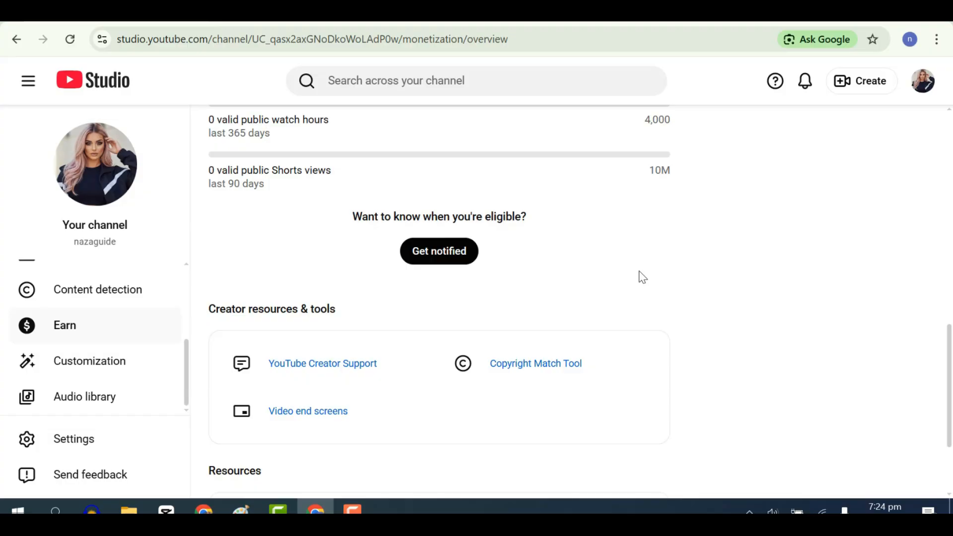
scroll(449, 245, down, 3)
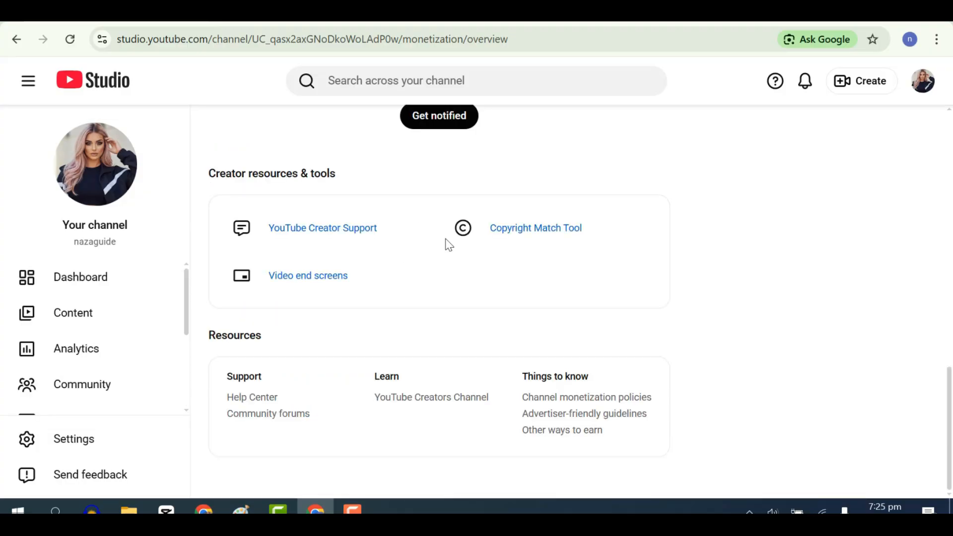
Open the channel dashboard and look over its analytics summary and Creator Insider cards.
click(102, 277)
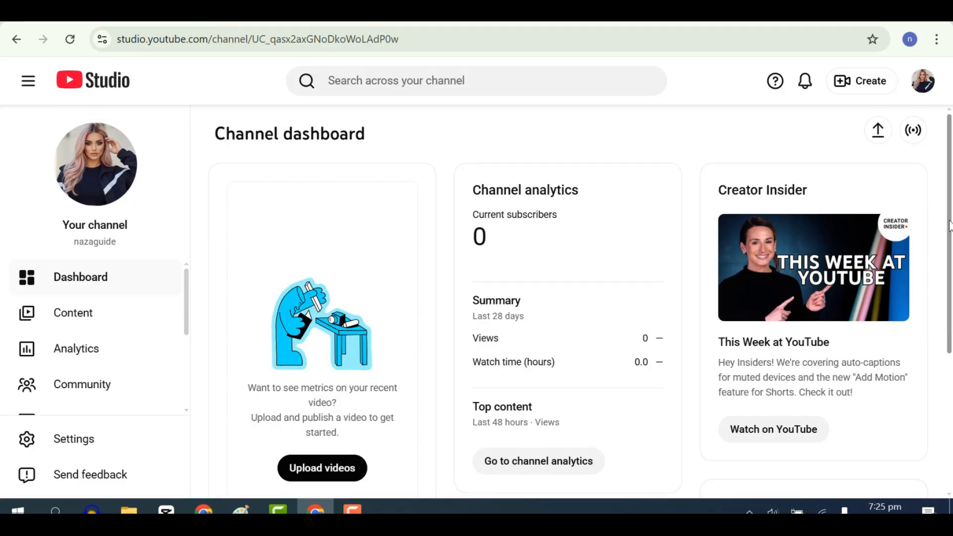
scroll(322, 433, down, 1)
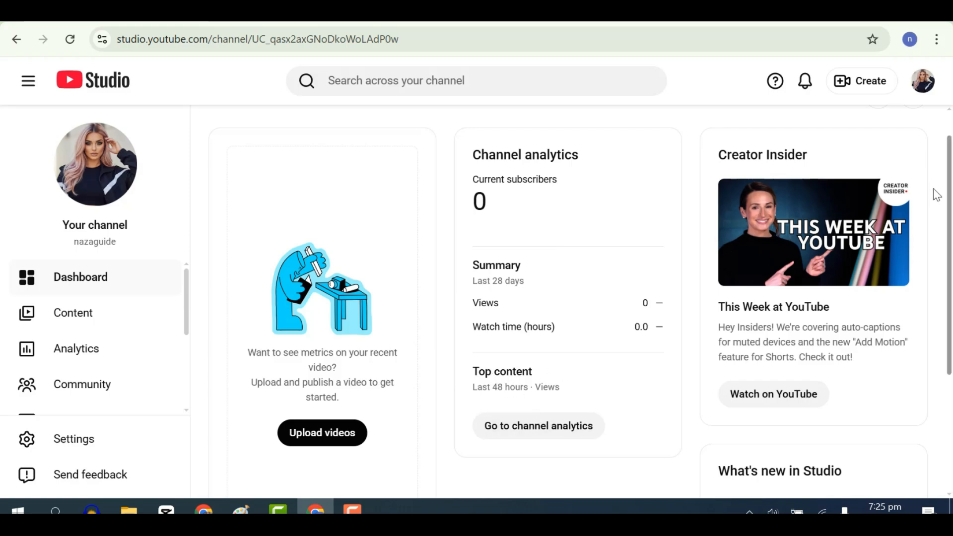
scroll(594, 249, up, 1)
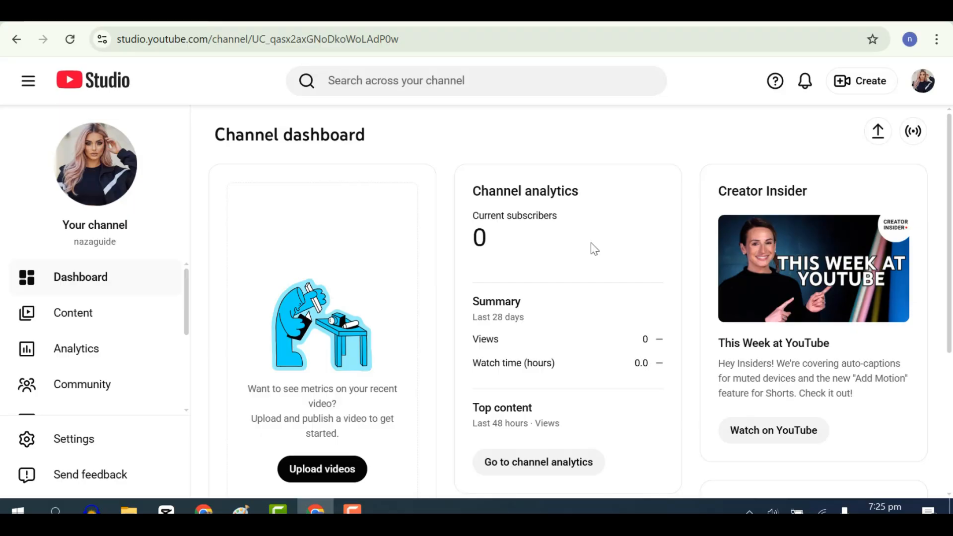
View the channel's analytics overview and its Community comments, dismissing the comment filter tip.
click(62, 367)
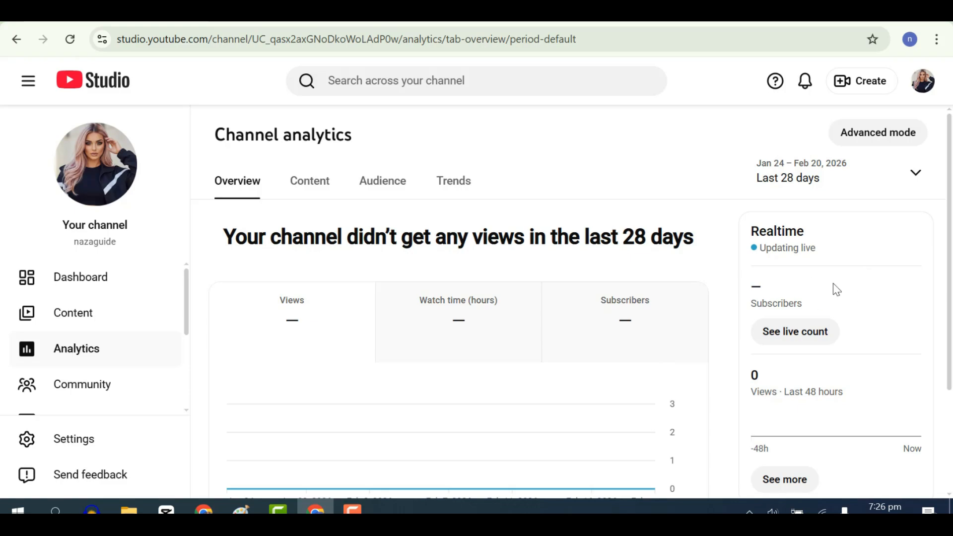
click(99, 384)
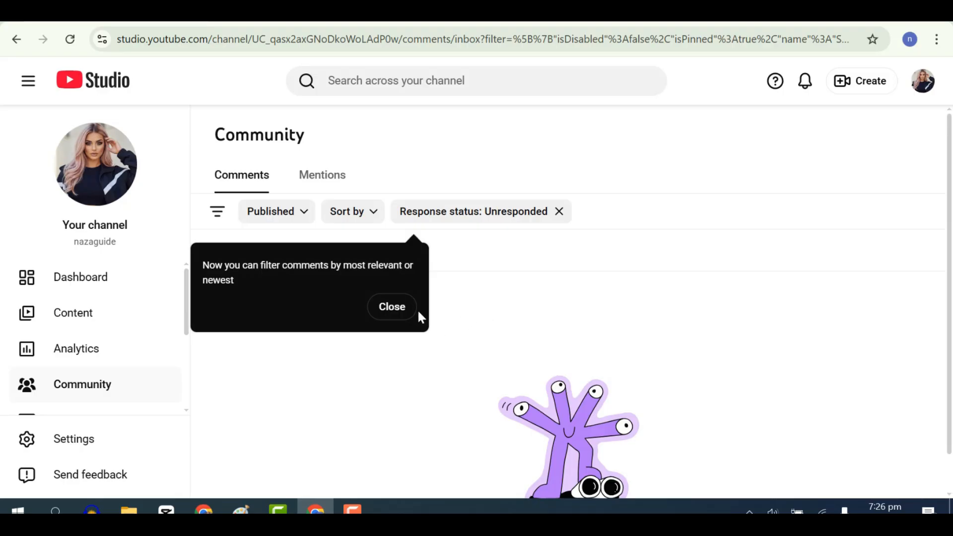
click(402, 311)
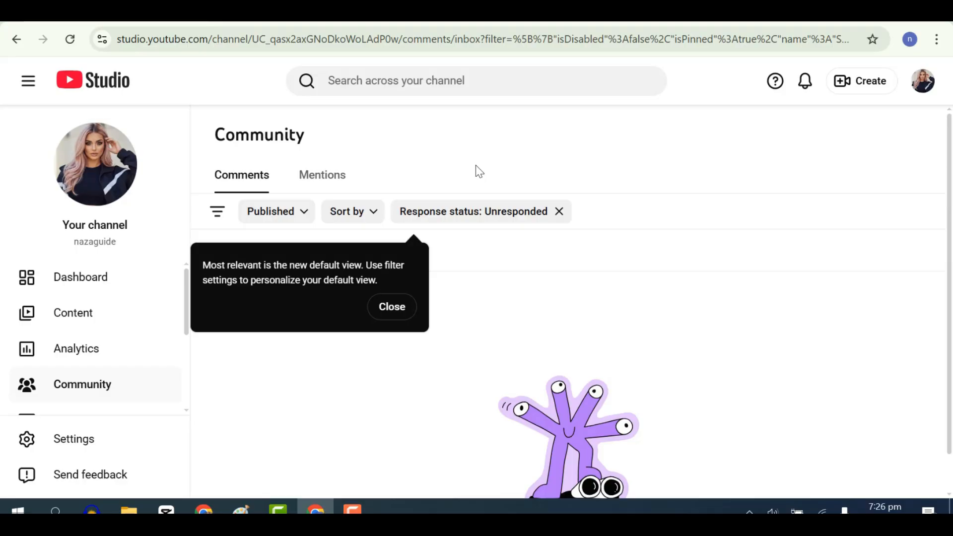
View the channel's video content list and return to the channel dashboard.
click(85, 318)
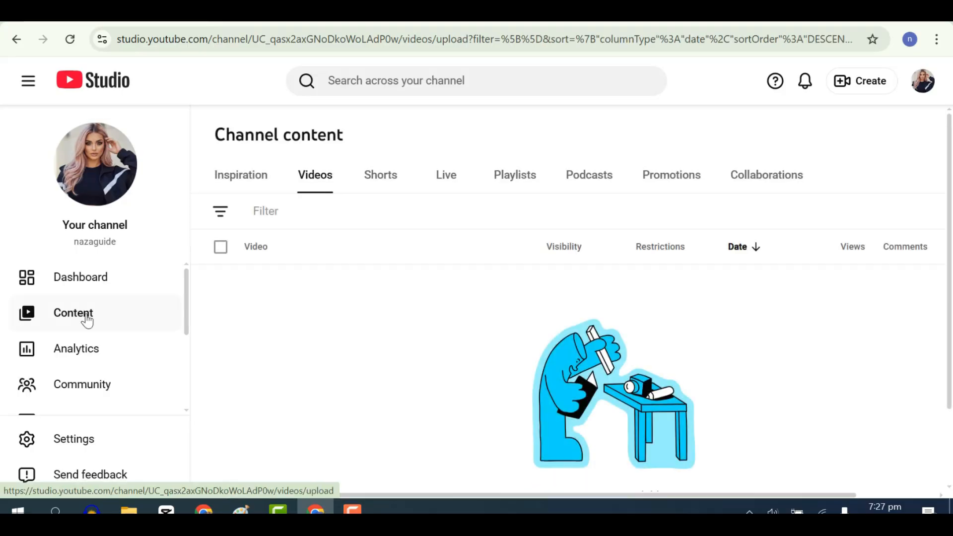
click(40, 291)
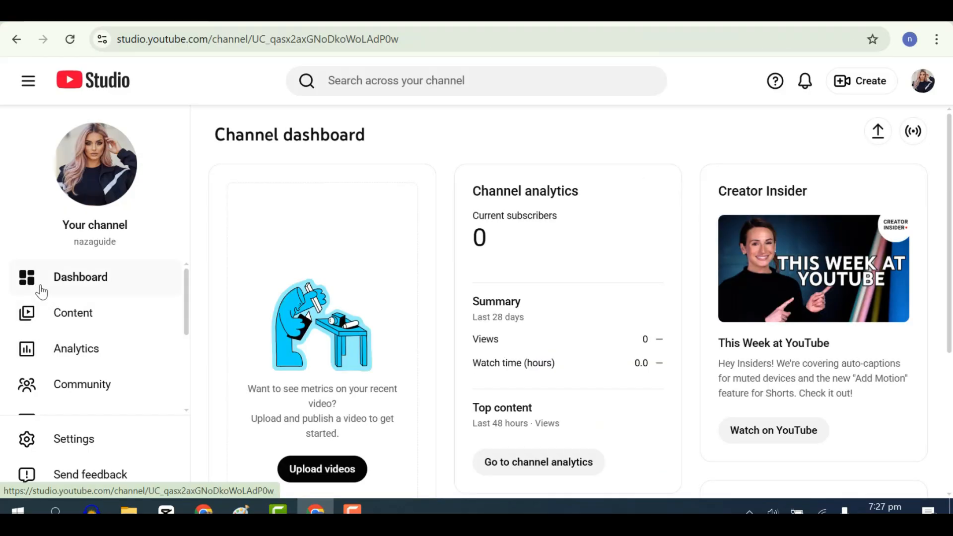